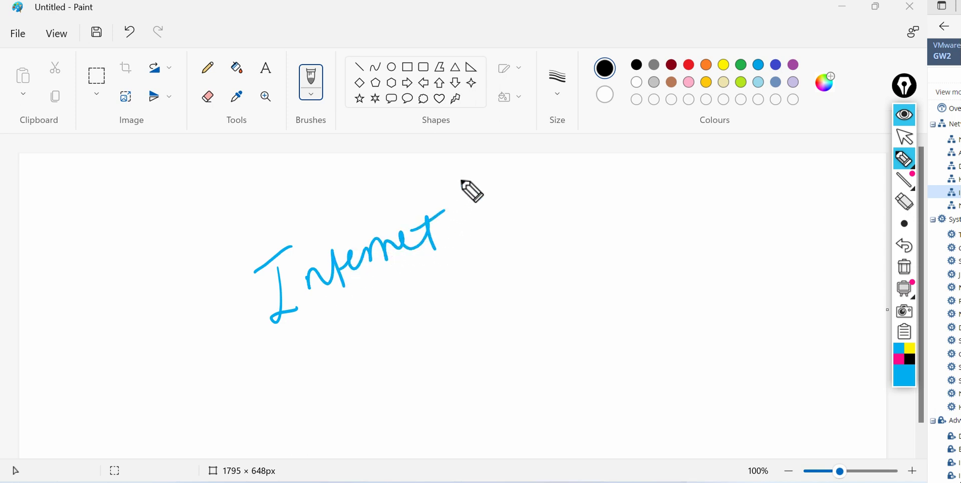
Clear the handwritten 'Internet' ink from the screen and return to the arrow pointer
left_click(908, 268)
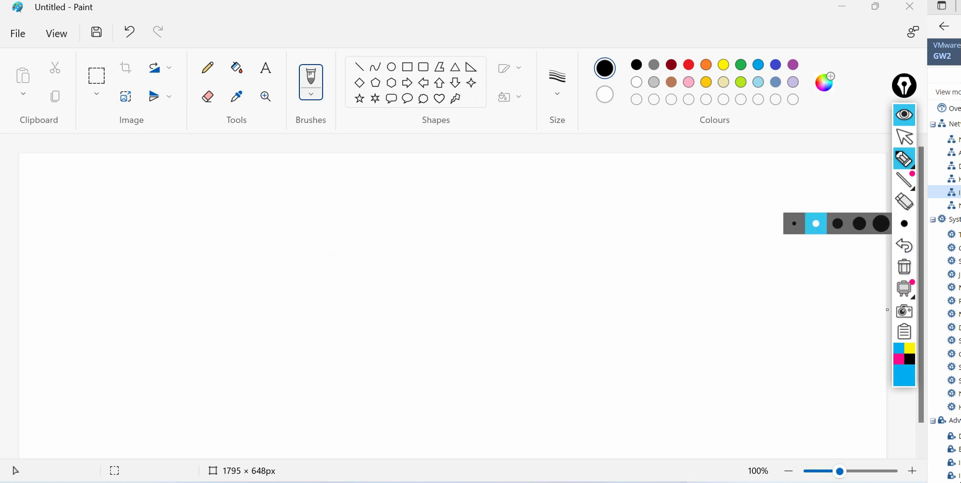
left_click(903, 136)
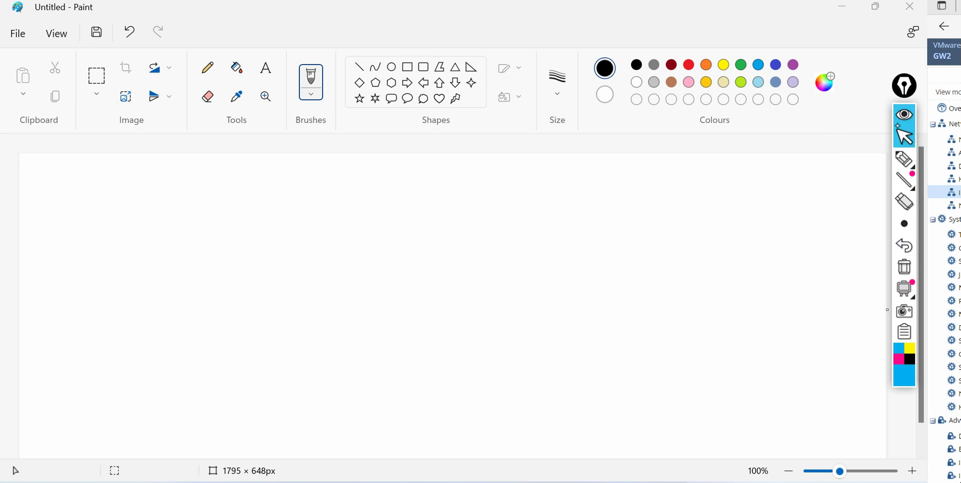
Draw a central hexagon, a rounded rectangle to its left and a thought cloud on the right
left_click(392, 82)
left_click_drag(372, 205, 486, 324)
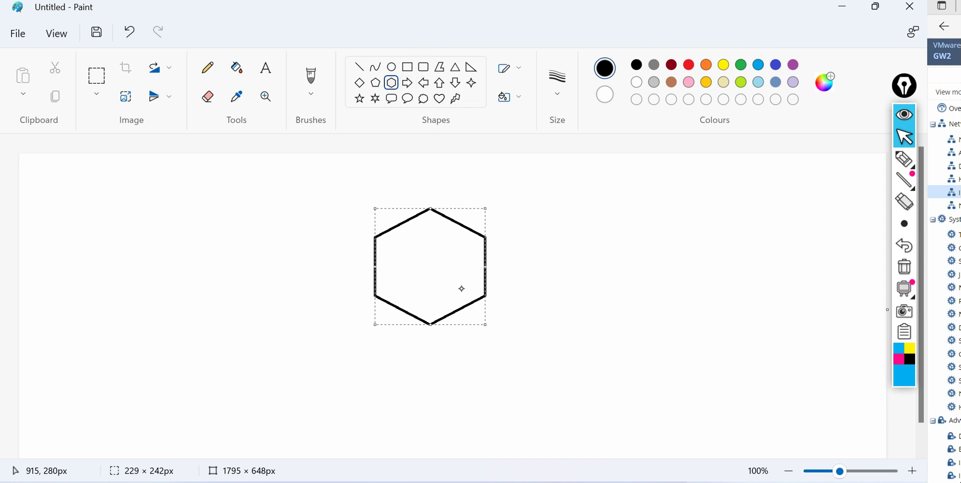
left_click(423, 67)
left_click_drag(250, 248, 353, 314)
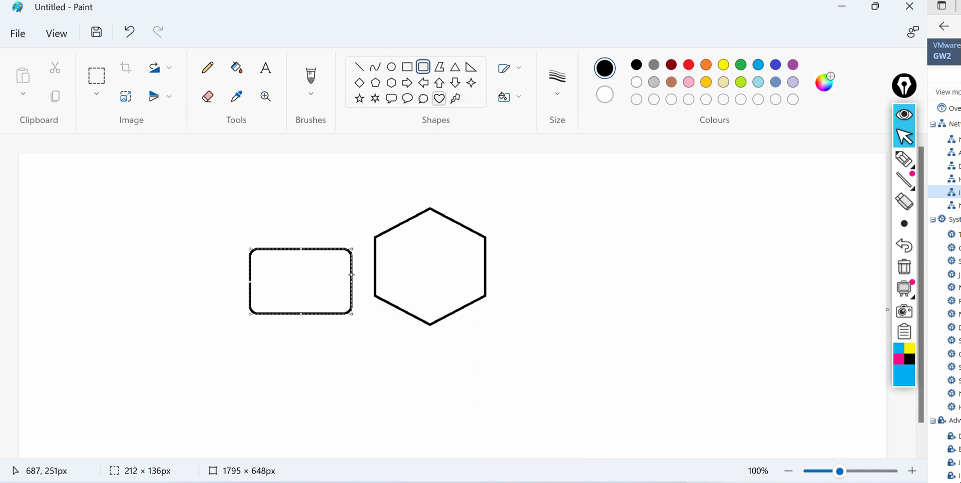
left_click(423, 98)
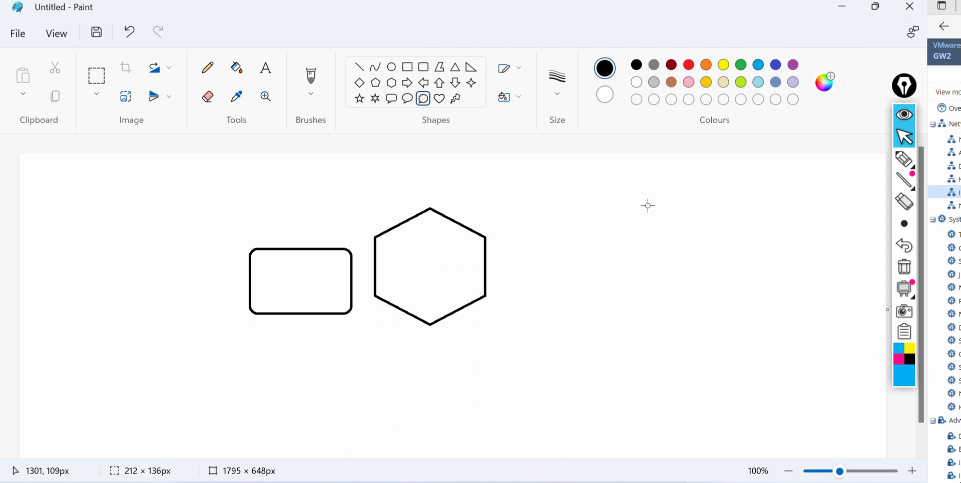
left_click_drag(646, 204, 804, 317)
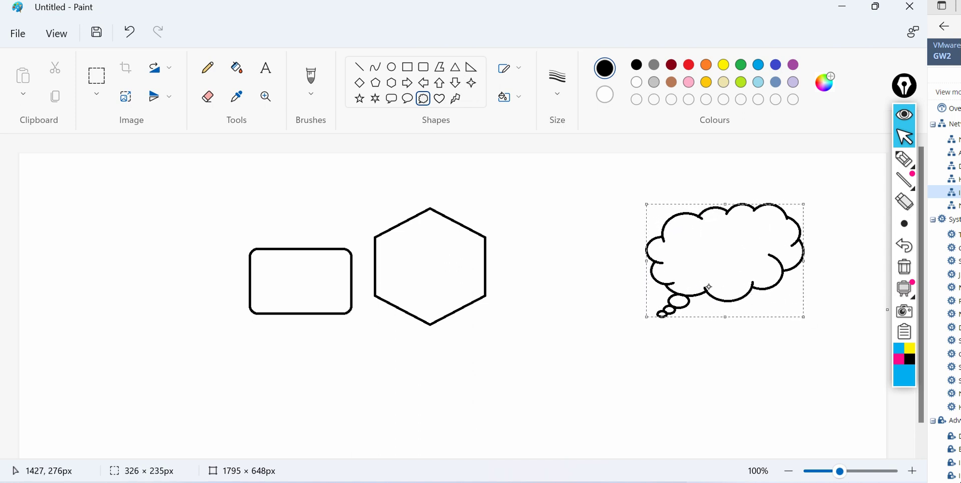
Add right arrows from the hexagon to the cloud and from the rectangle to the hexagon
left_click(407, 82)
left_click_drag(496, 255, 639, 241)
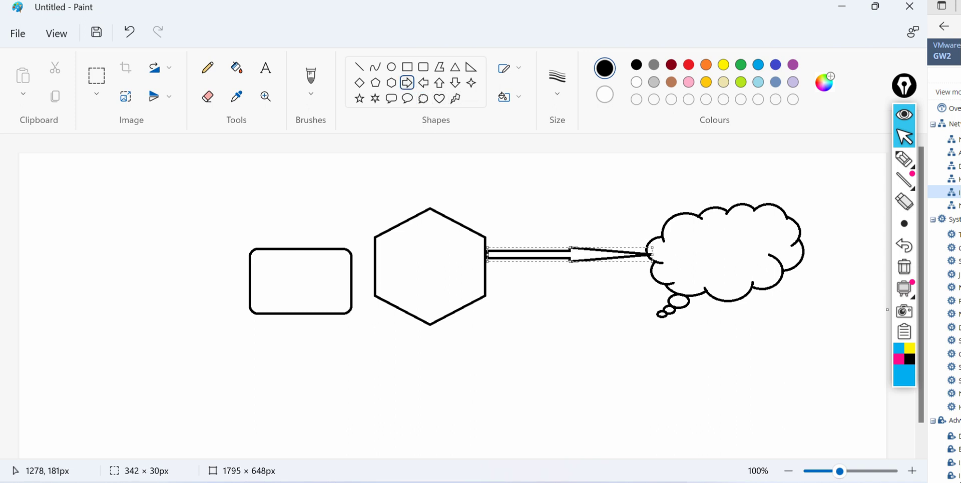
left_click_drag(355, 266, 380, 269)
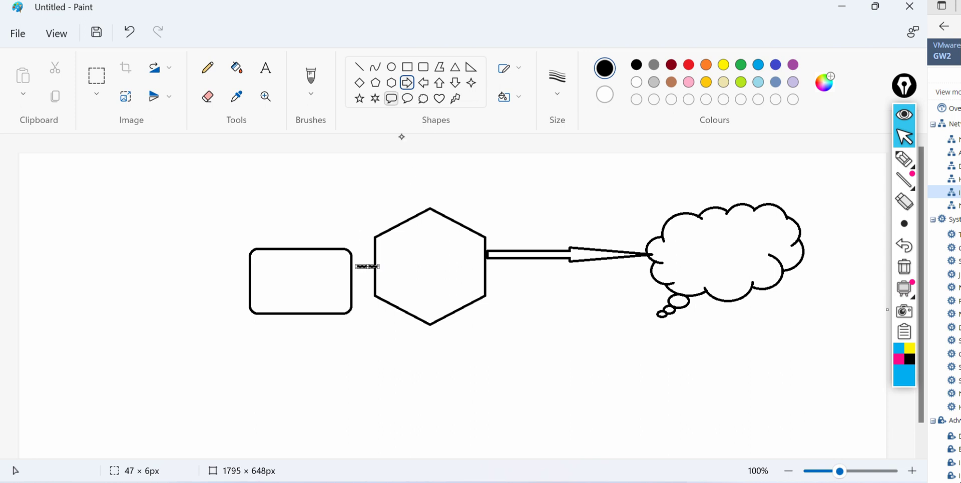
left_click(423, 66)
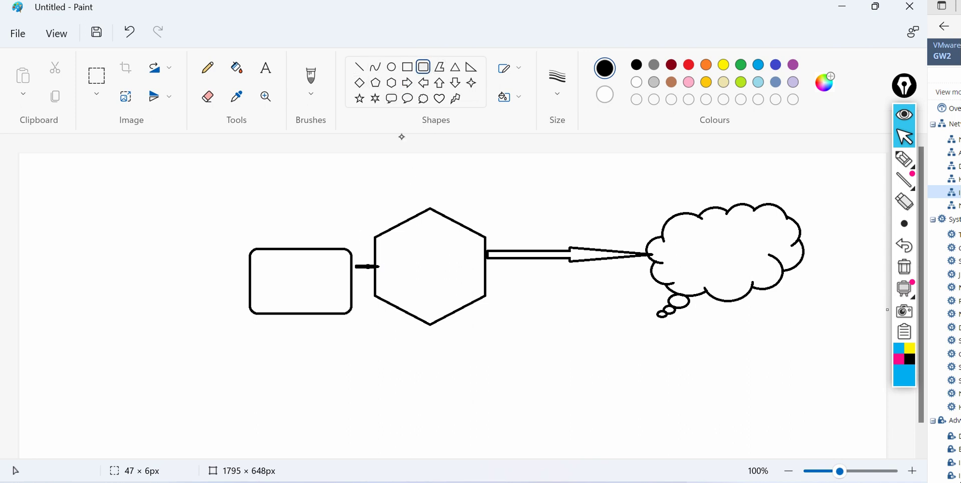
Draw an oval at the far left and connect it to the rectangle with an arrow
left_click(391, 66)
left_click_drag(68, 265, 161, 334)
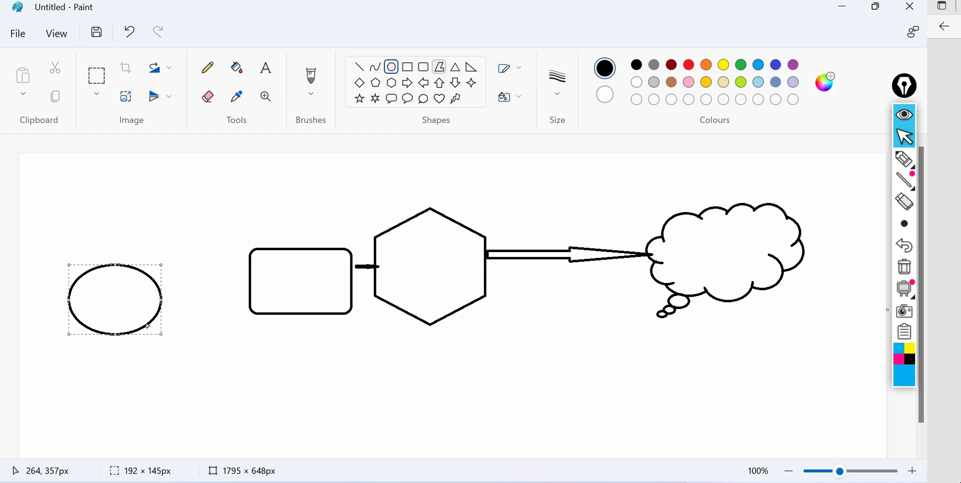
left_click(407, 83)
left_click_drag(162, 298, 248, 281)
left_click(905, 159)
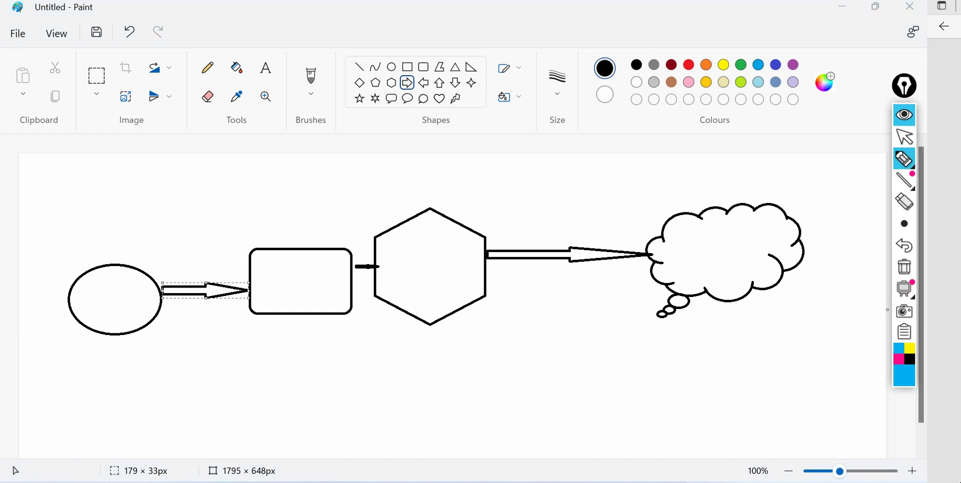
Handwrite the labels PC, Switch, the firewall mark and Internet on the shapes
left_click_drag(110, 309, 118, 401)
left_click_drag(100, 338, 120, 316)
mouse_move(94, 409)
left_mouse_down()
mouse_move(107, 441)
mouse_move(113, 426)
mouse_move(138, 425)
left_mouse_up()
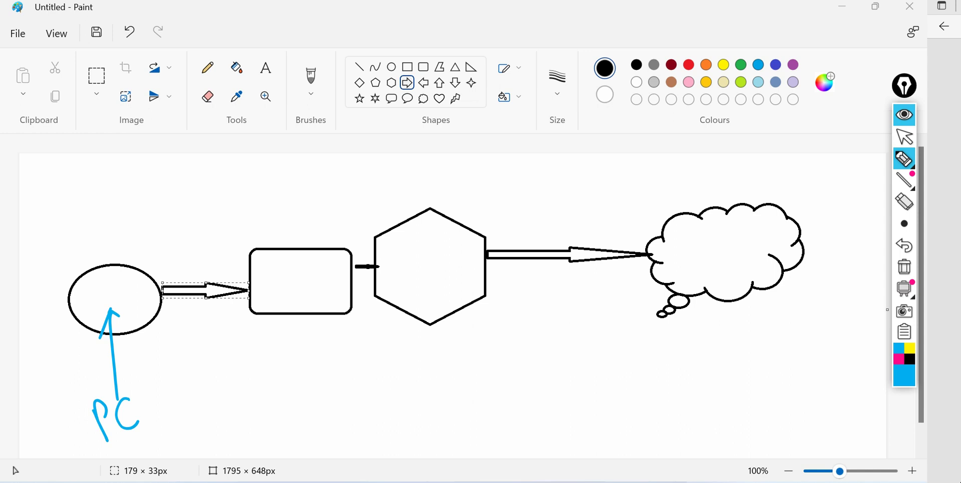
mouse_move(276, 282)
left_mouse_down()
mouse_move(265, 301)
mouse_move(324, 290)
mouse_move(332, 266)
mouse_move(340, 273)
left_mouse_up()
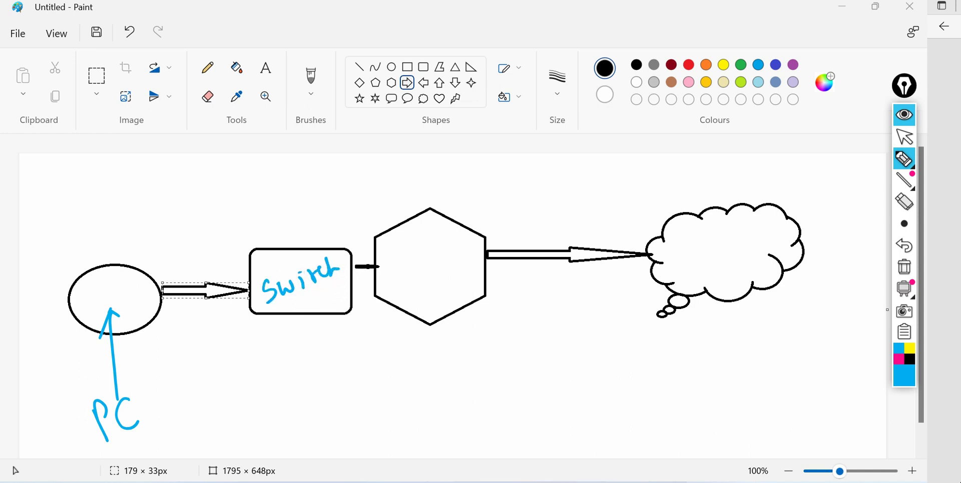
left_click_drag(408, 252, 412, 281)
left_click_drag(408, 252, 414, 265)
left_click_drag(424, 236, 442, 296)
mouse_move(437, 254)
left_mouse_down()
mouse_move(450, 260)
mouse_move(461, 246)
left_mouse_up()
mouse_move(695, 239)
left_mouse_down()
mouse_move(690, 271)
mouse_move(704, 239)
mouse_move(750, 251)
mouse_move(779, 232)
mouse_move(783, 210)
left_mouse_up()
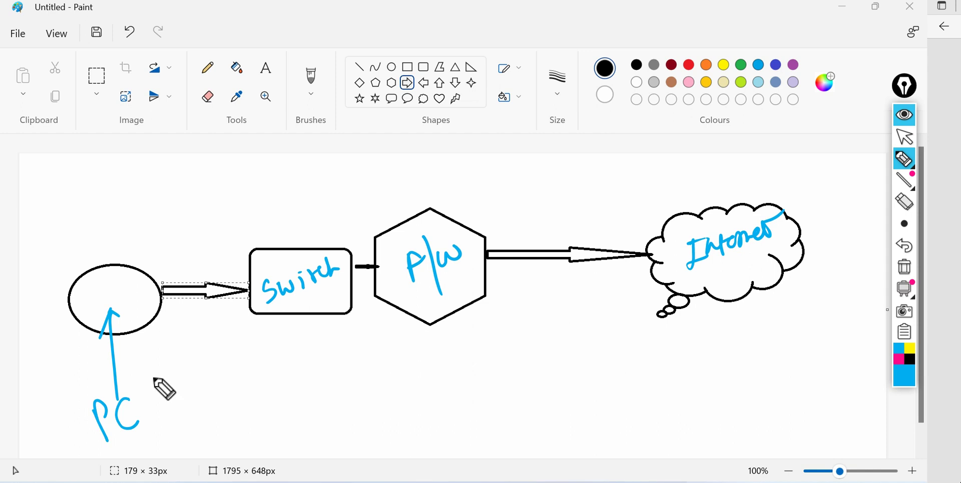
Draw a blue arrowed path from PC to Internet, marking the switch and firewall, and start a 'ping' note
mouse_move(156, 384)
left_mouse_down()
mouse_move(143, 355)
mouse_move(168, 238)
mouse_move(311, 204)
mouse_move(694, 189)
left_mouse_up()
left_click_drag(694, 188, 670, 199)
left_click_drag(673, 185, 694, 188)
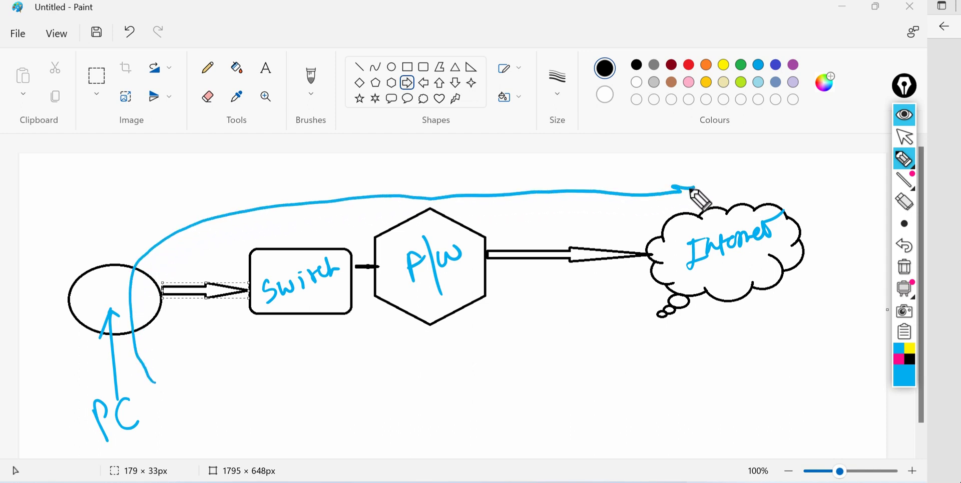
left_click_drag(297, 206, 299, 267)
left_click_drag(425, 190, 429, 216)
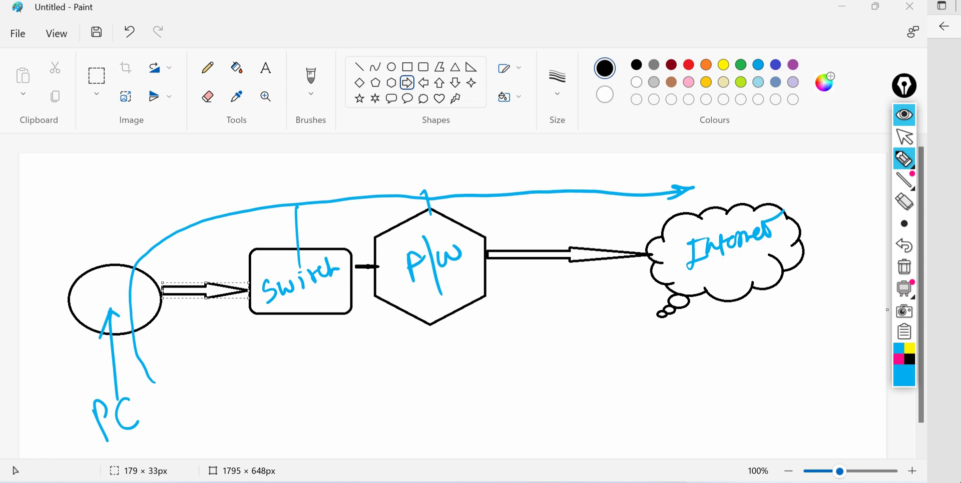
mouse_move(178, 401)
left_mouse_down()
mouse_move(189, 414)
mouse_move(175, 431)
mouse_move(262, 395)
mouse_move(281, 405)
mouse_move(315, 377)
mouse_move(360, 364)
mouse_move(404, 378)
mouse_move(396, 348)
left_mouse_up()
Finish the handwritten 'ping 8.8.8.8' note beside PC and underline it
left_click(198, 398)
left_click(299, 395)
left_click(332, 393)
left_click(375, 380)
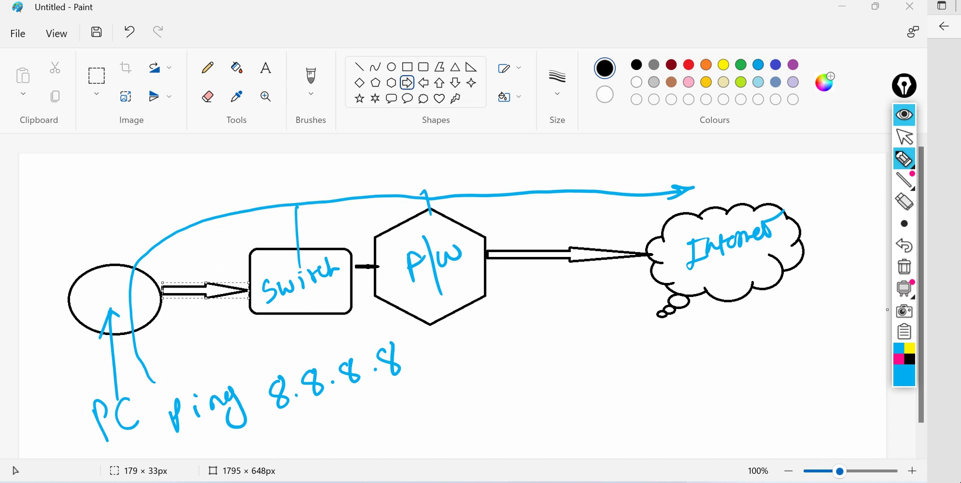
left_click_drag(231, 444, 418, 385)
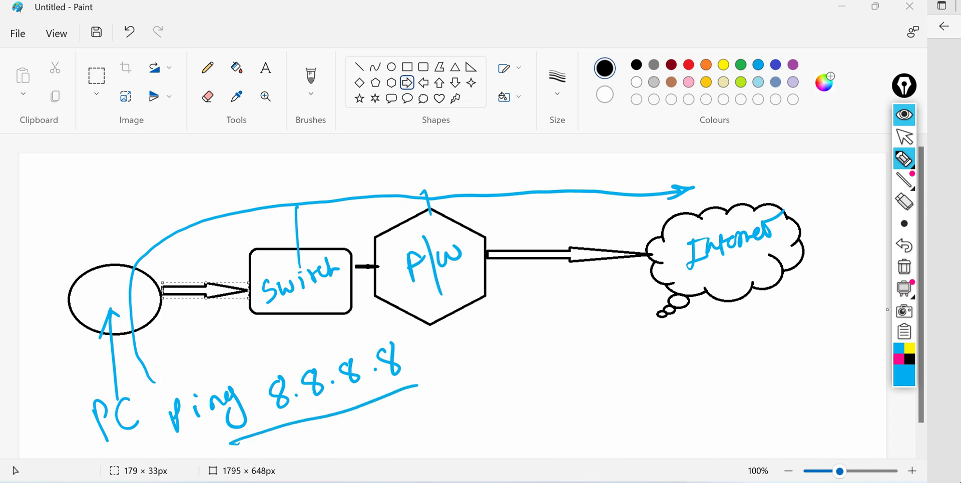
Erase all the ink annotations and bring VMware Workstation to the front
left_click(904, 266)
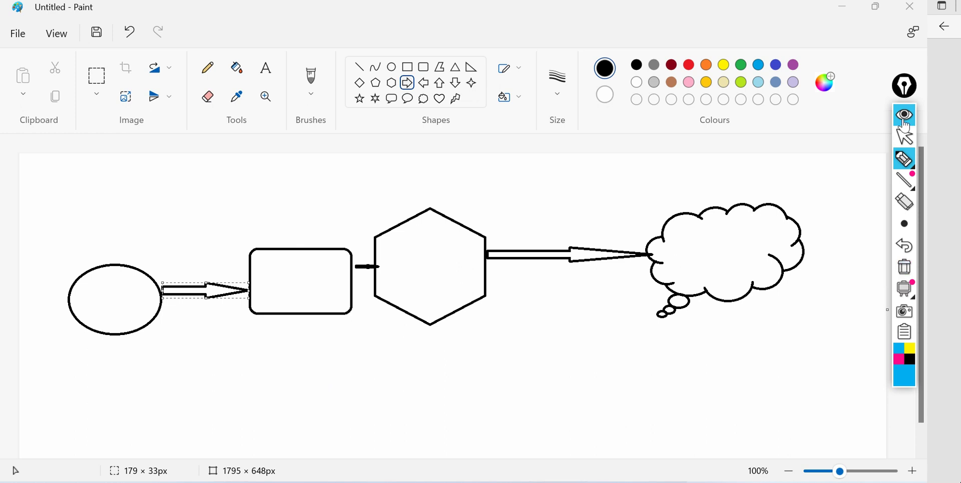
left_click(904, 137)
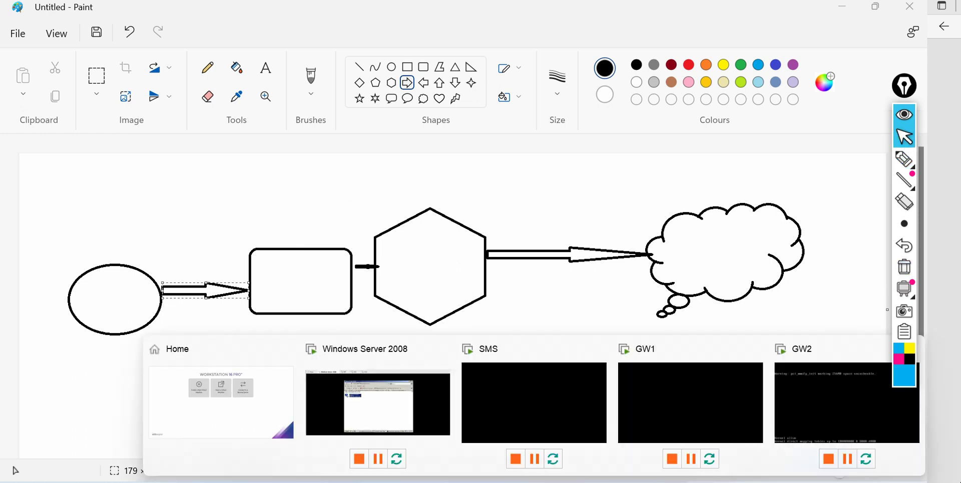
left_click(259, 415)
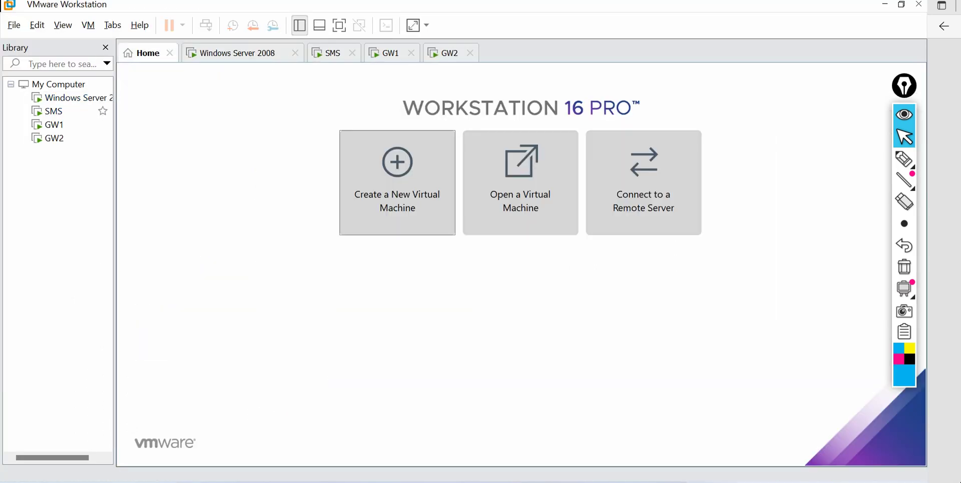
left_click(842, 166)
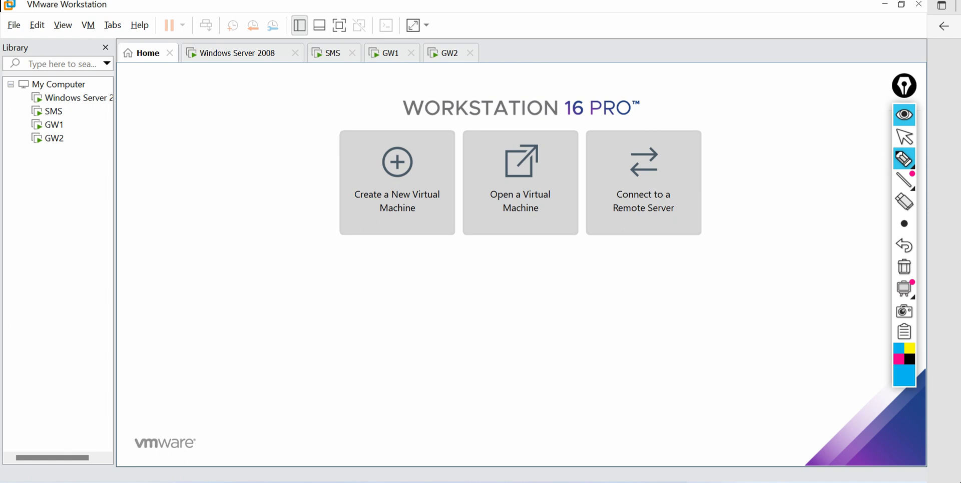
mouse_move(116, 99)
left_mouse_down()
mouse_move(165, 85)
mouse_move(131, 91)
mouse_move(129, 104)
left_mouse_up()
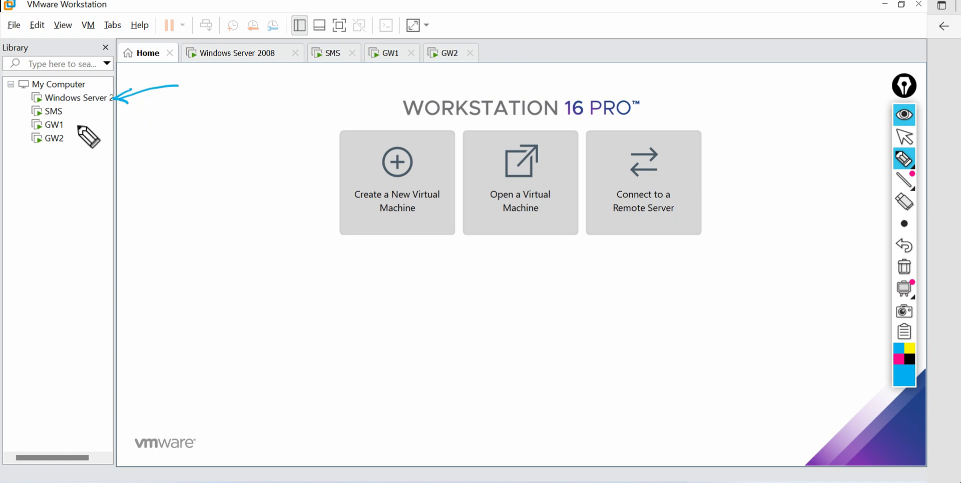
mouse_move(72, 124)
left_mouse_down()
mouse_move(100, 146)
mouse_move(70, 148)
mouse_move(137, 141)
mouse_move(186, 122)
mouse_move(232, 120)
mouse_move(239, 105)
left_mouse_up()
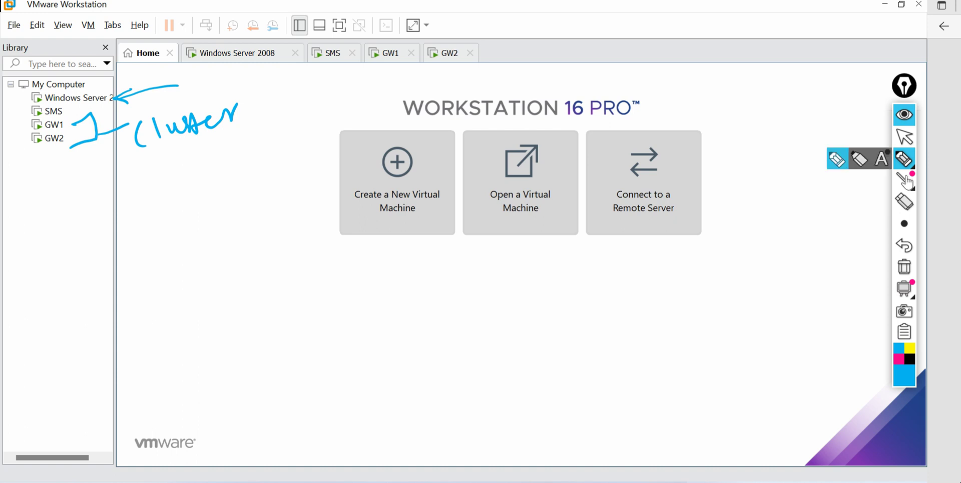
left_click(908, 272)
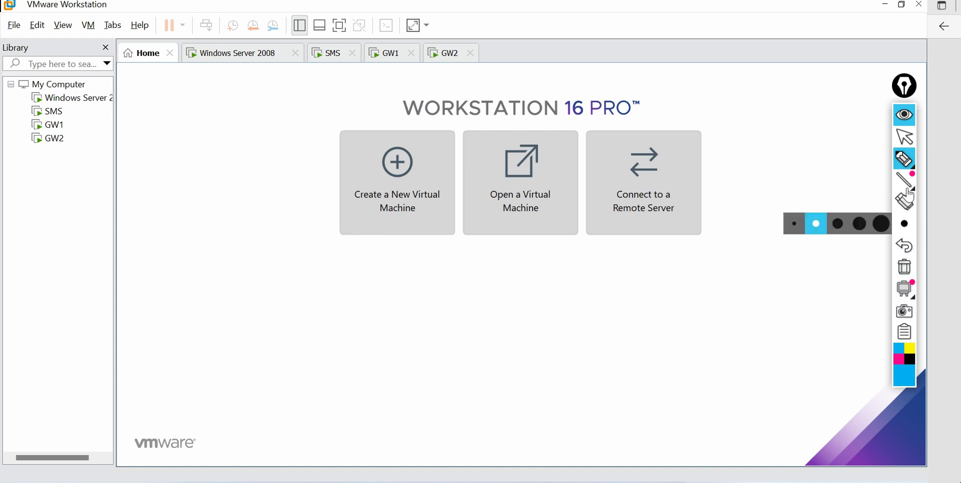
left_click(909, 137)
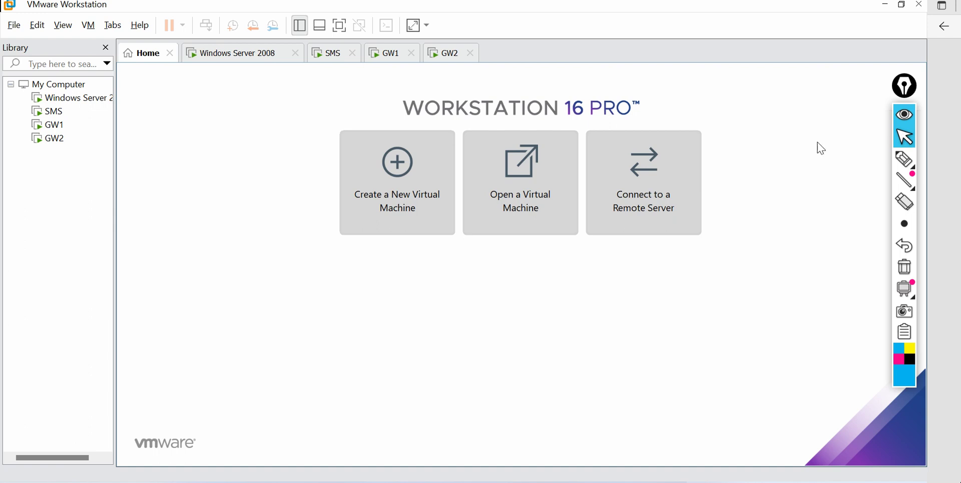
In the Windows Server 2008 guest's Command Prompt, rerun the ping to 8.8.8.8
left_click(280, 60)
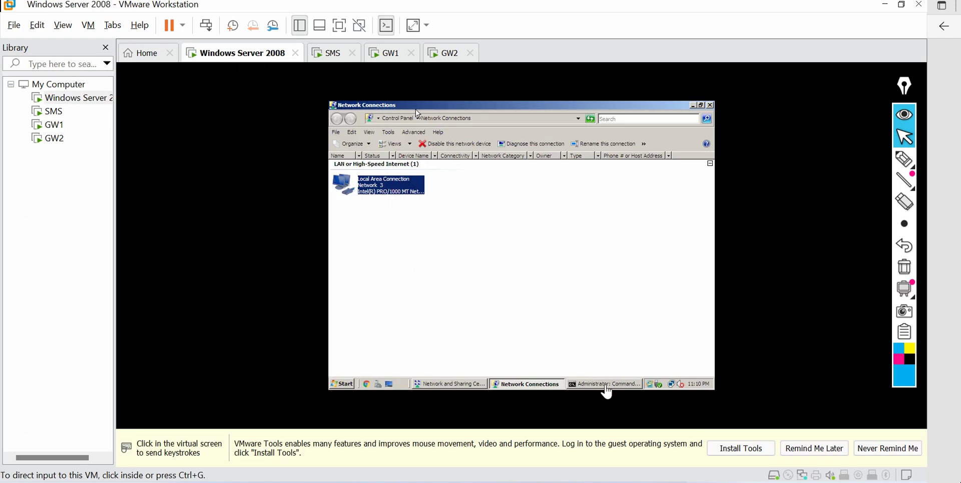
left_click(605, 388)
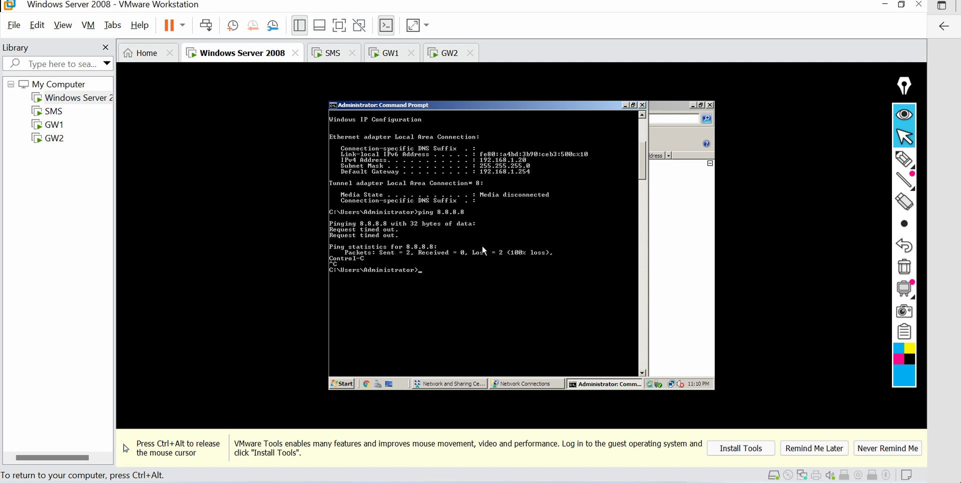
key("Up")
key("Return")
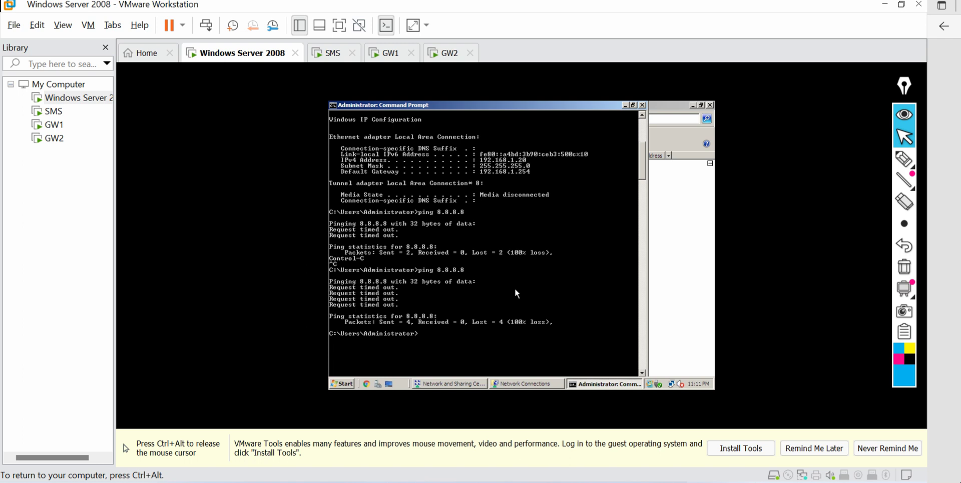
Start a continuous 'ping 8.8.8.8 -t' and release input from the virtual machine
key("Up")
type("-t")
key("Return")
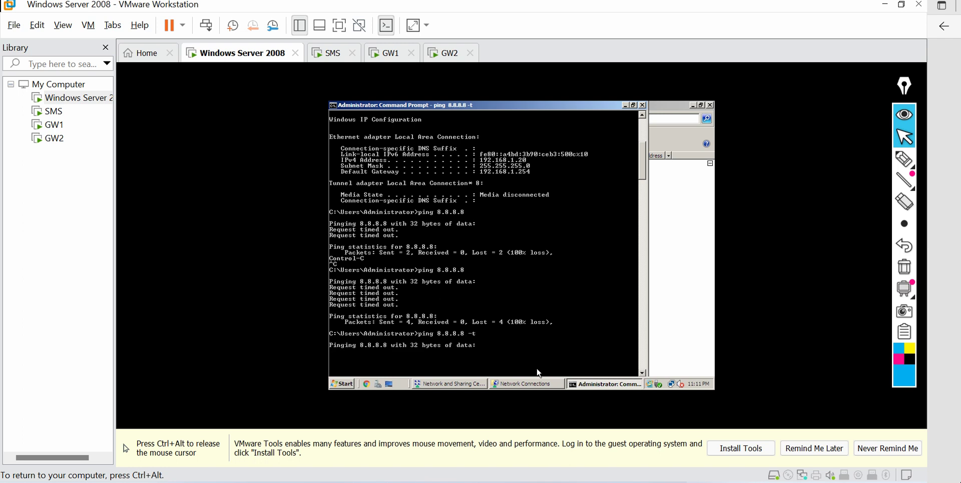
key("ctrl+alt")
key("alt+Tab")
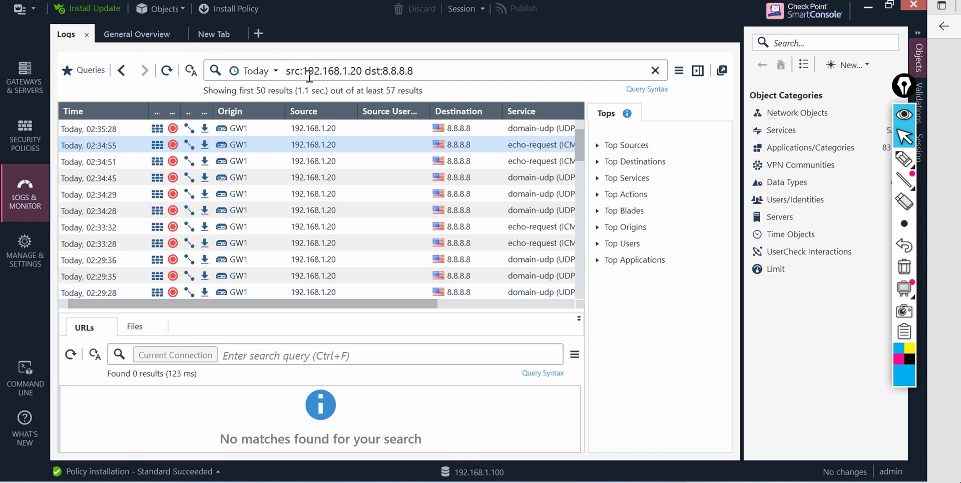
Run the log query src:192.168.1.20 dst:8.8.8.8 and scroll across to the Access Rule column
double_click(341, 74)
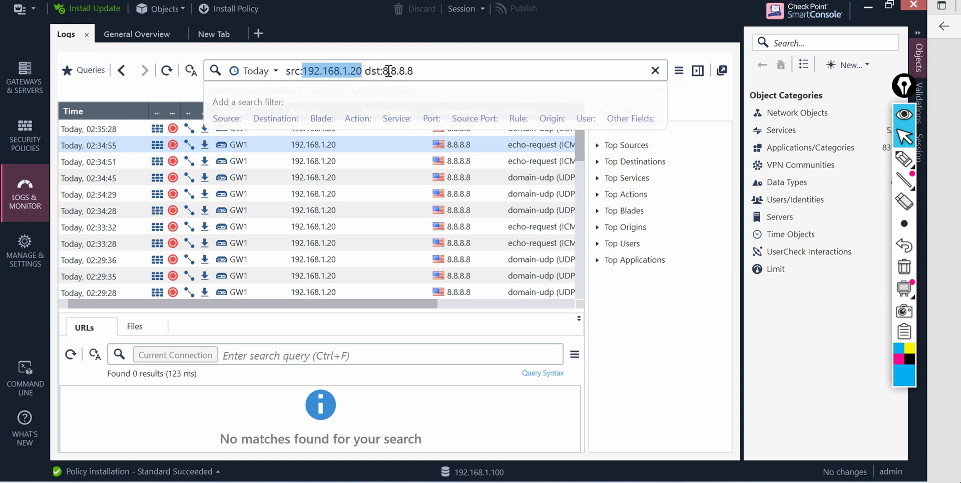
left_click_drag(382, 71, 415, 74)
left_click(446, 78)
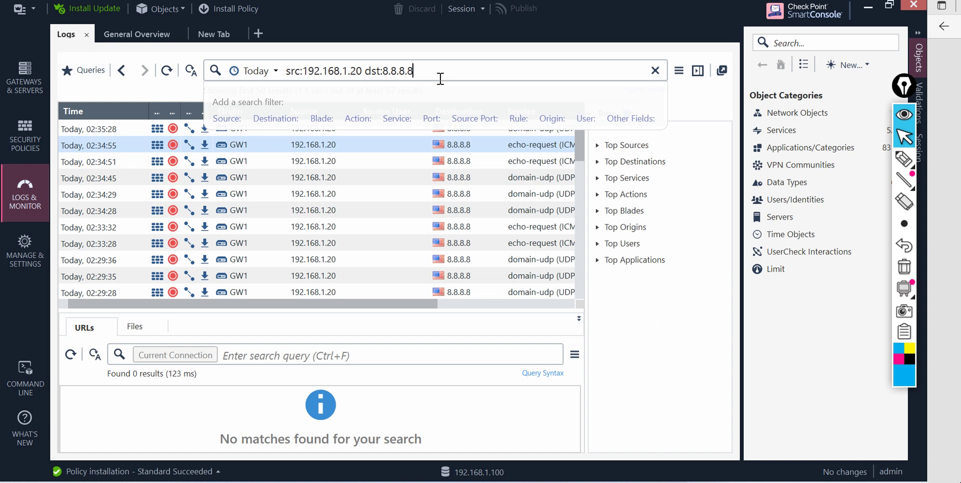
key("Return")
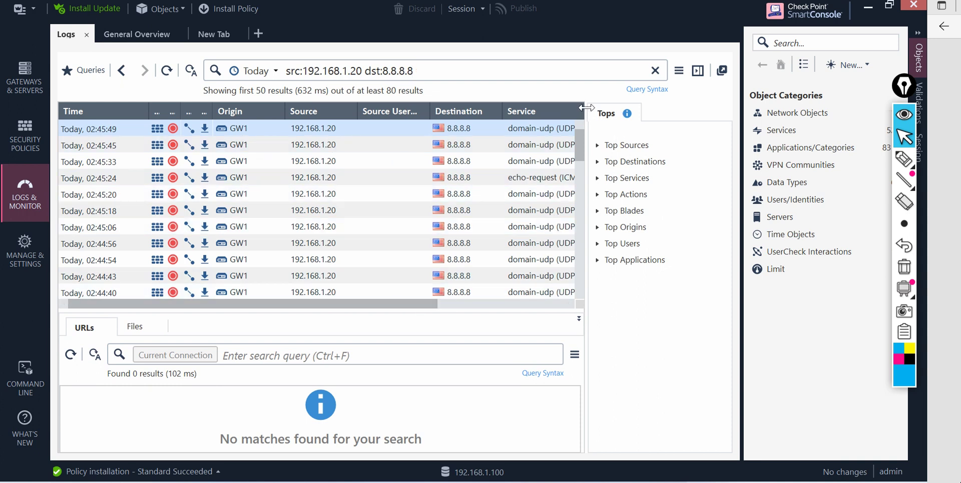
left_click_drag(413, 306, 575, 306)
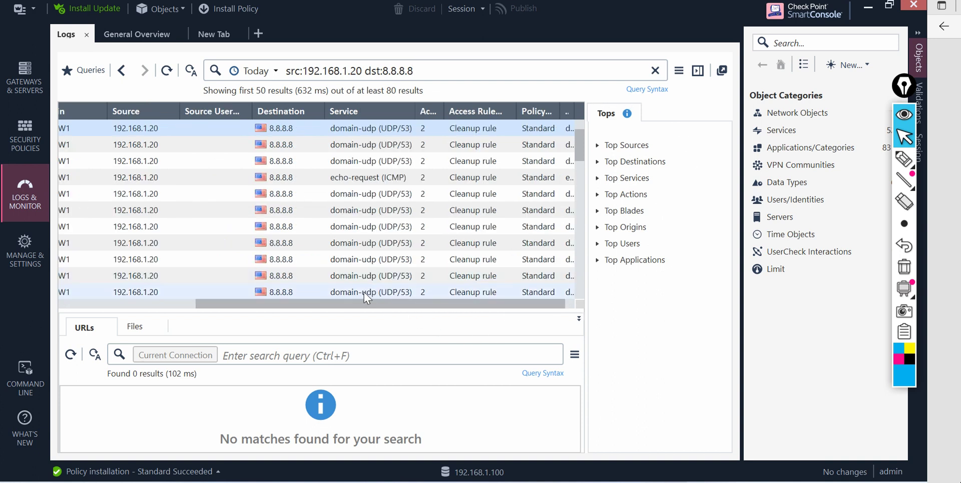
left_click_drag(345, 304, 193, 313)
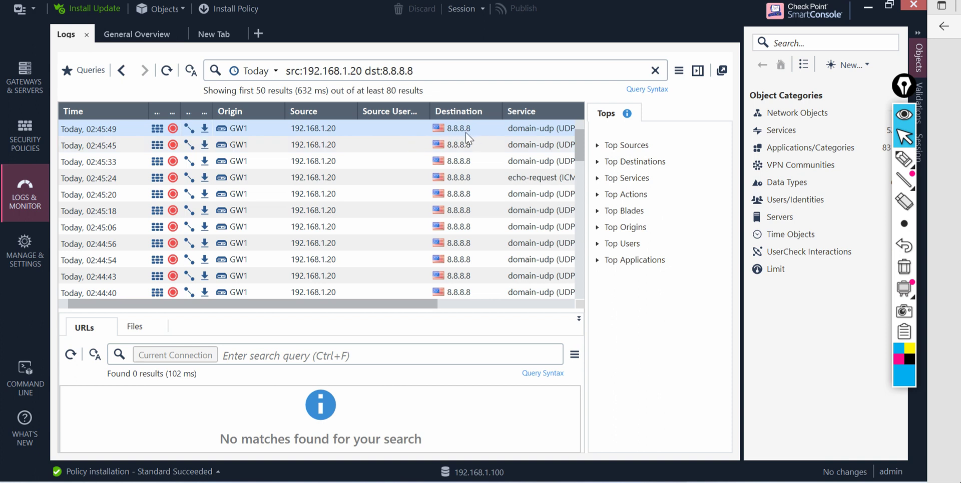
left_click(376, 297)
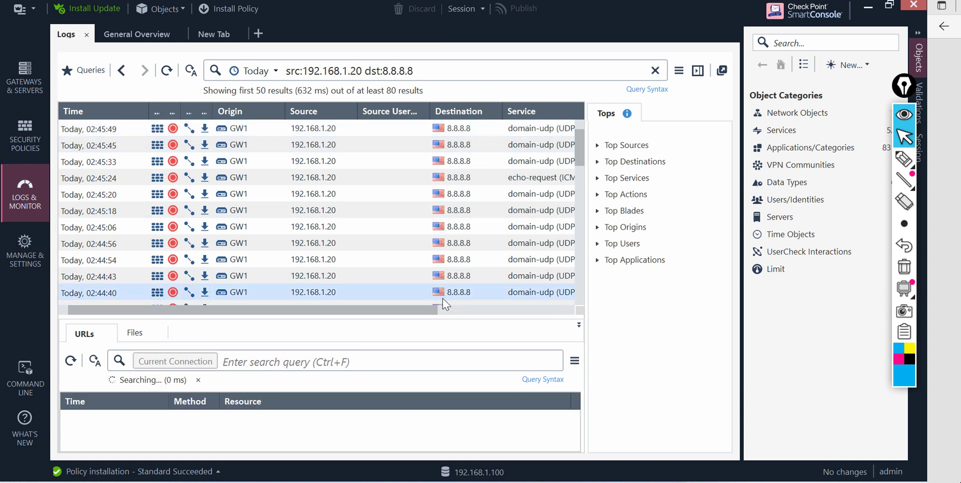
left_click_drag(413, 302, 492, 304)
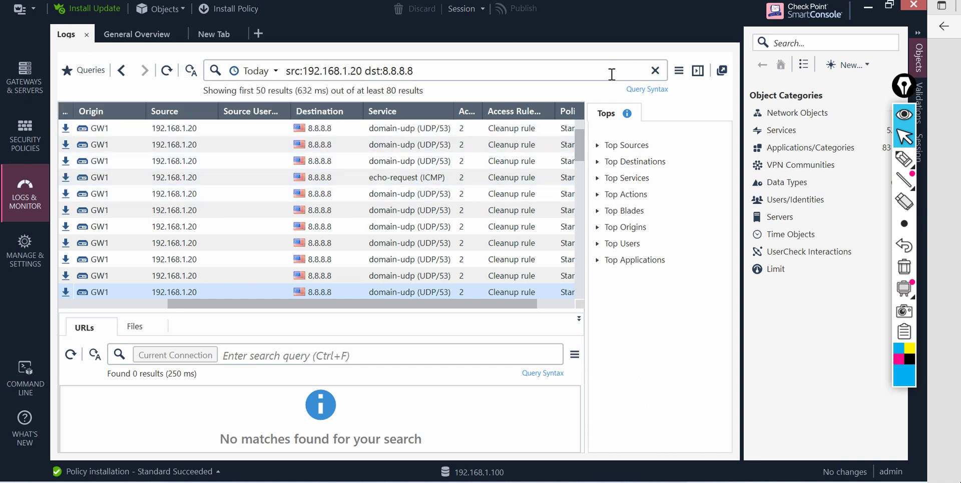
Rerun the query for new entries and select the 02:46:33 echo-request log
left_click(553, 74)
key("Return")
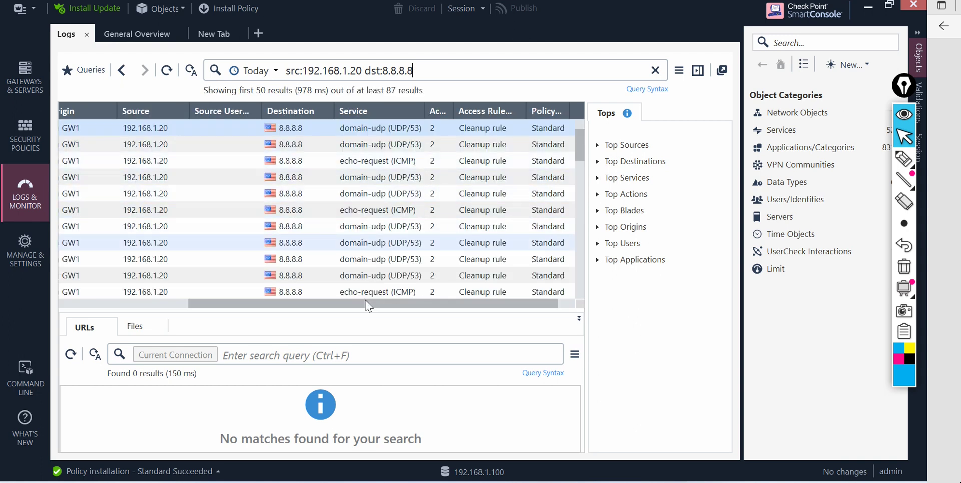
left_click(122, 307)
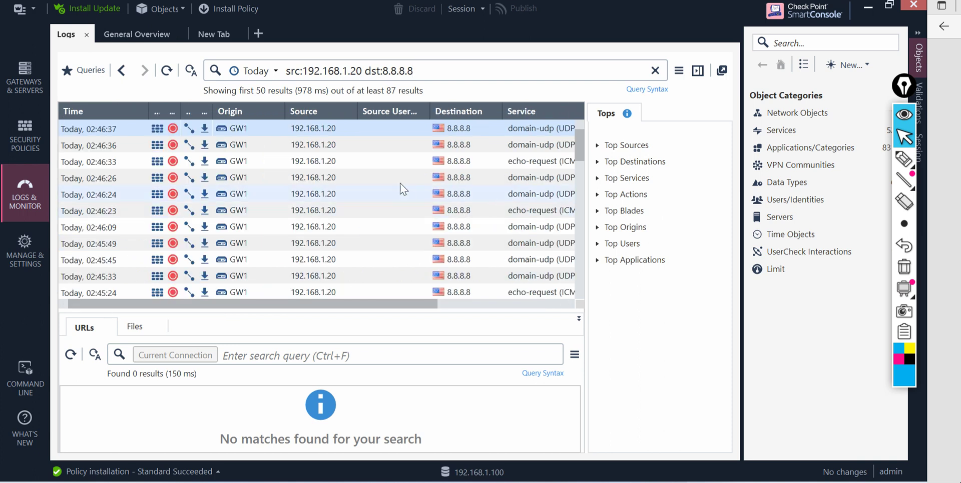
left_click(397, 165)
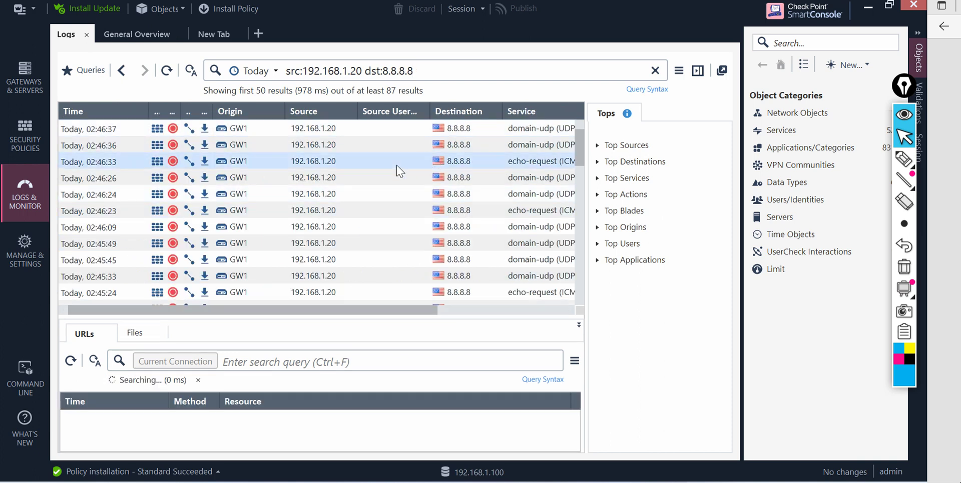
Open the 02:46:33 log's details and highlight its Drop action under Cleanup rule 2
double_click(396, 165)
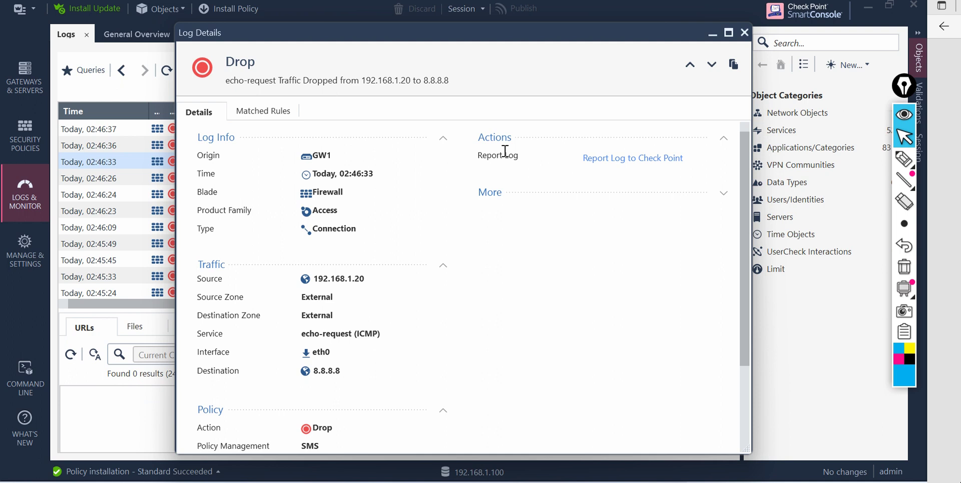
scroll(480, 160, "down", 1)
scroll(468, 161, "down", 2)
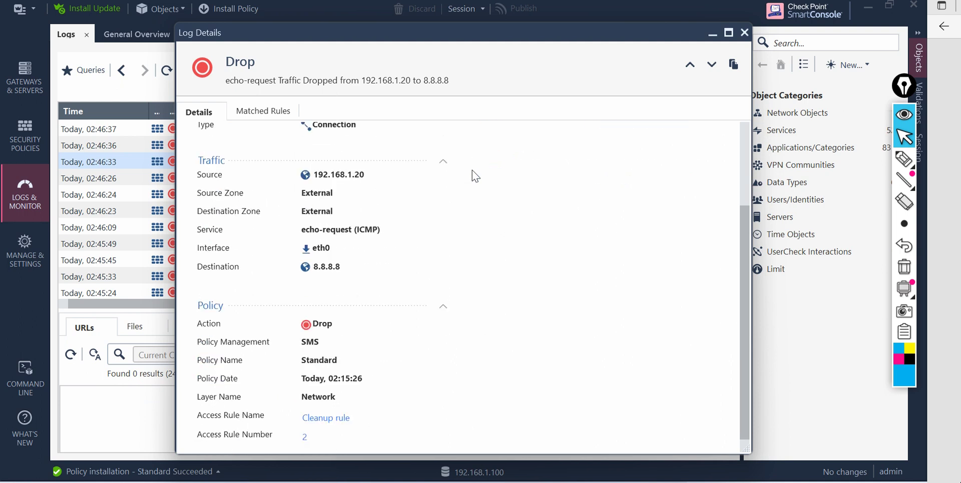
scroll(472, 173, "up", 3)
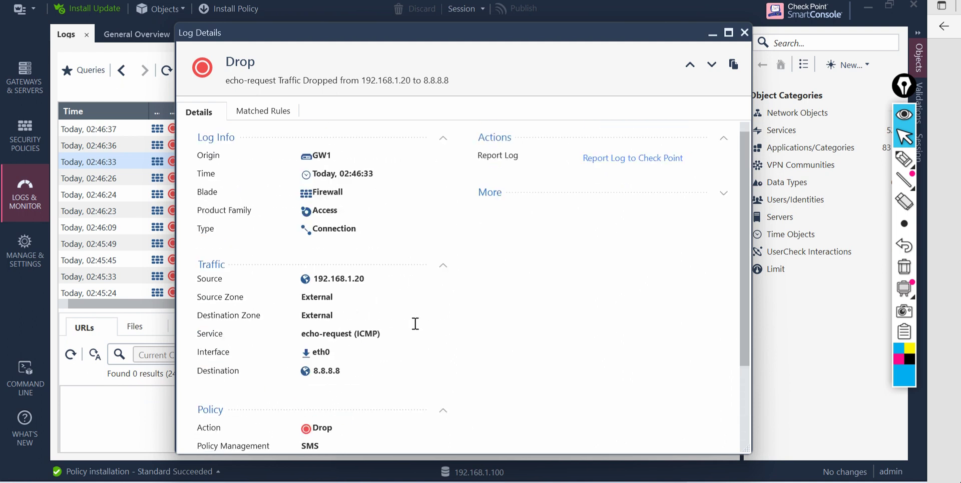
scroll(372, 339, "down", 1)
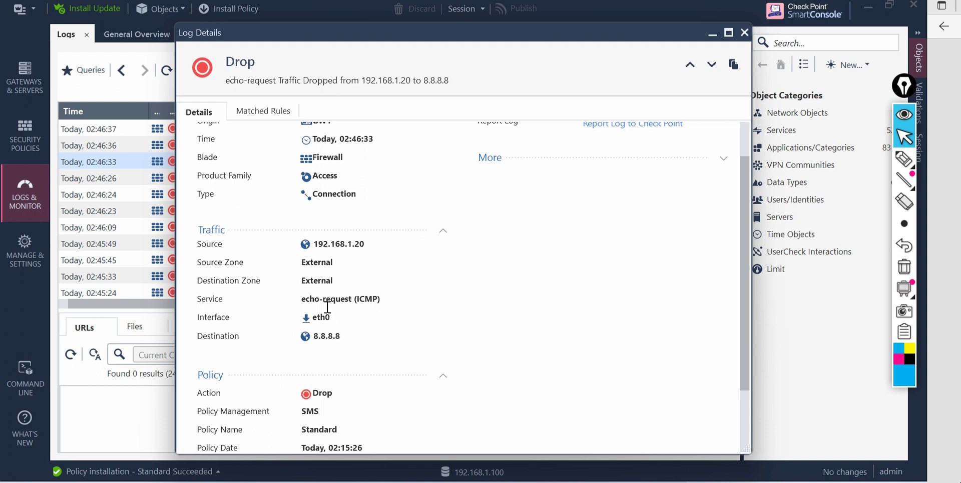
scroll(401, 301, "down", 2)
left_click_drag(335, 325, 303, 329)
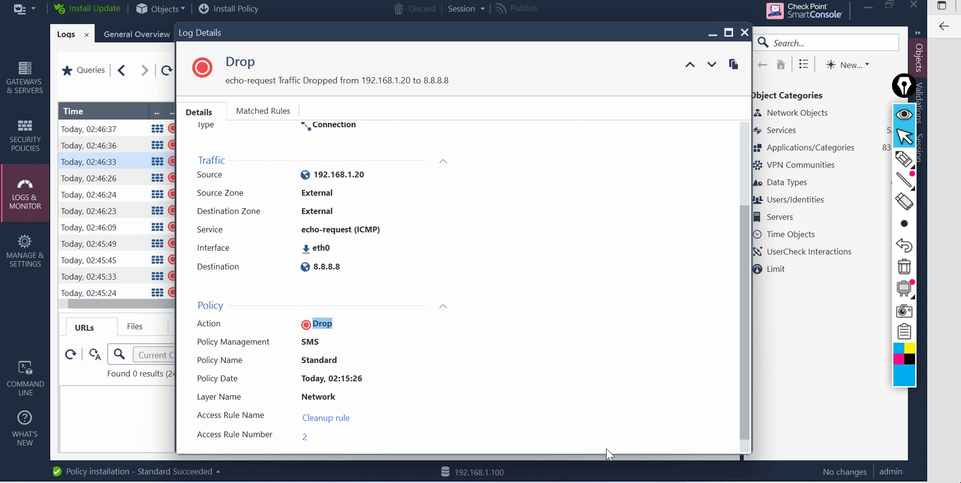
key("alt+Tab")
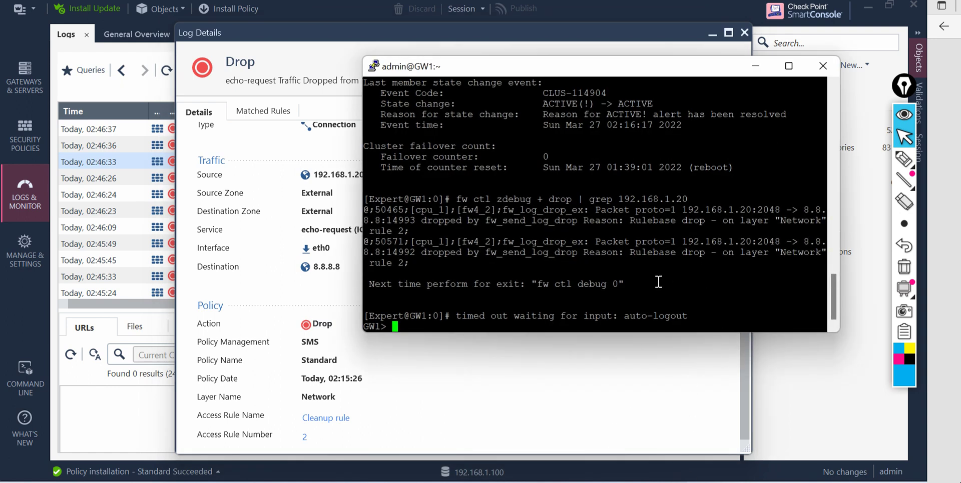
Maximize the GW1 PuTTY window and request expert mode with a first password attempt
left_click(789, 65)
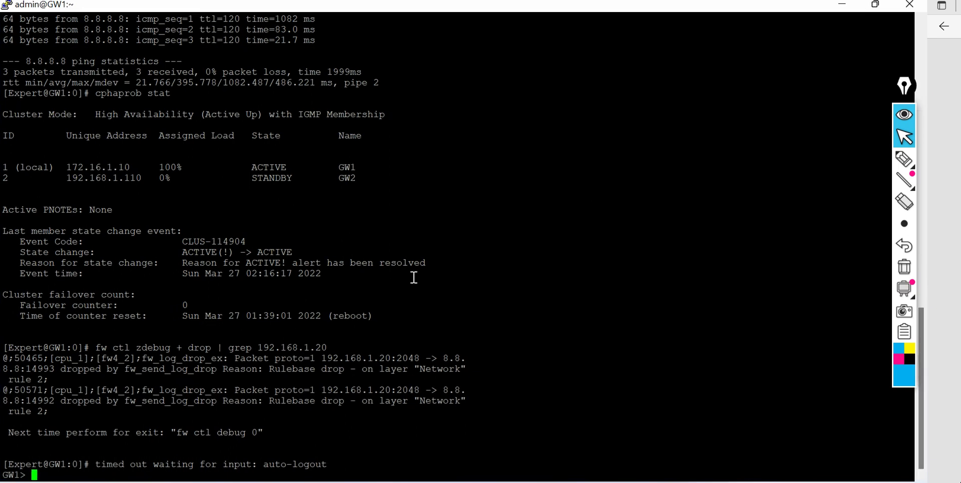
type("clear")
key("Return")
type("expert")
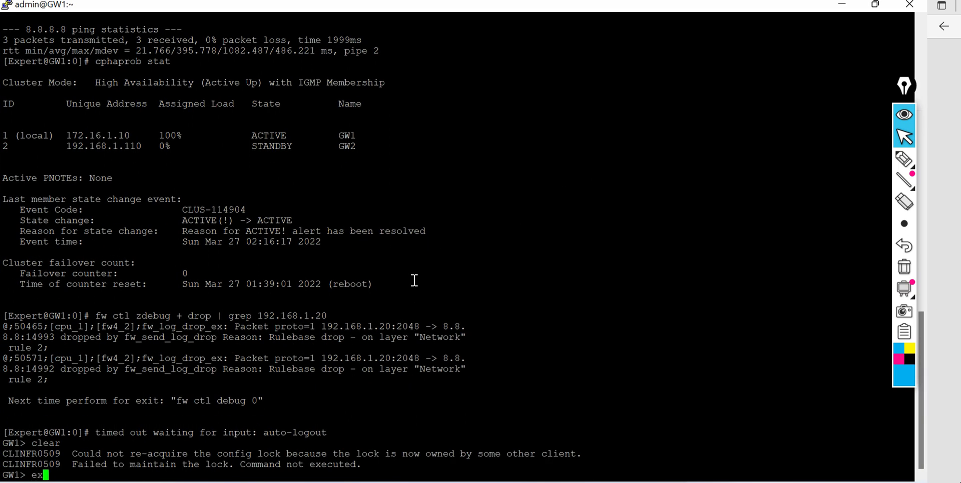
key("Return")
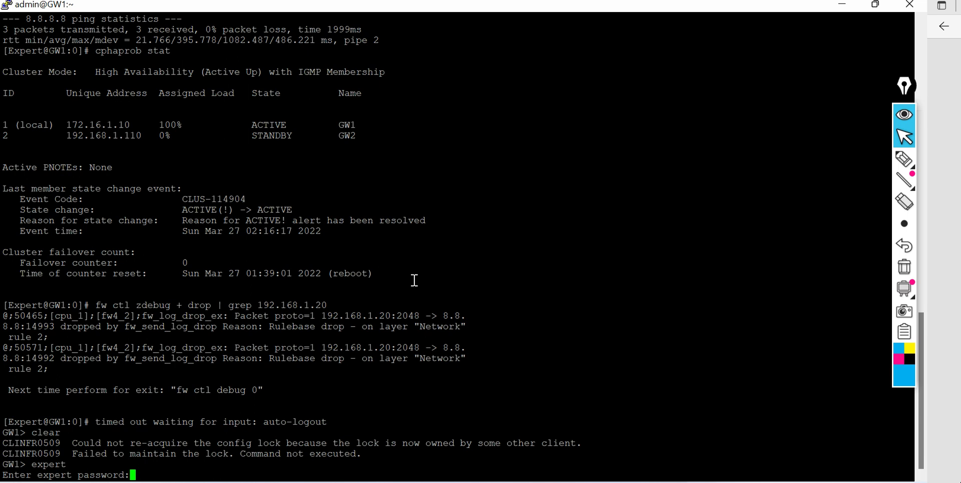
key("Return")
Retry the expert login until the password is accepted, then clear the terminal
type("expert")
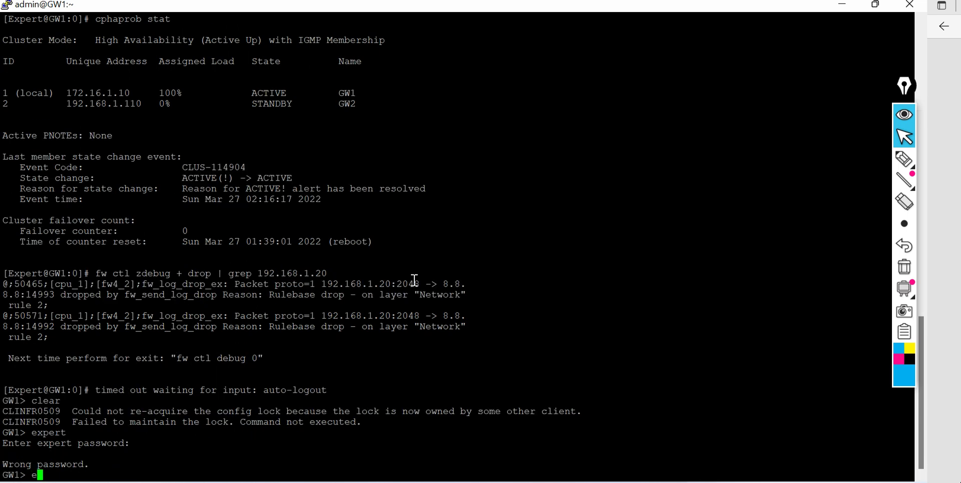
key("Return")
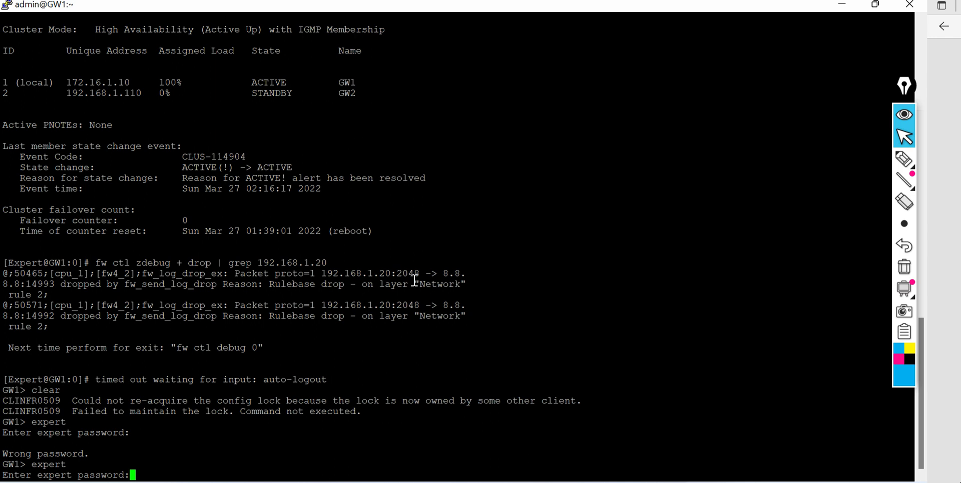
key("Return")
type("expert")
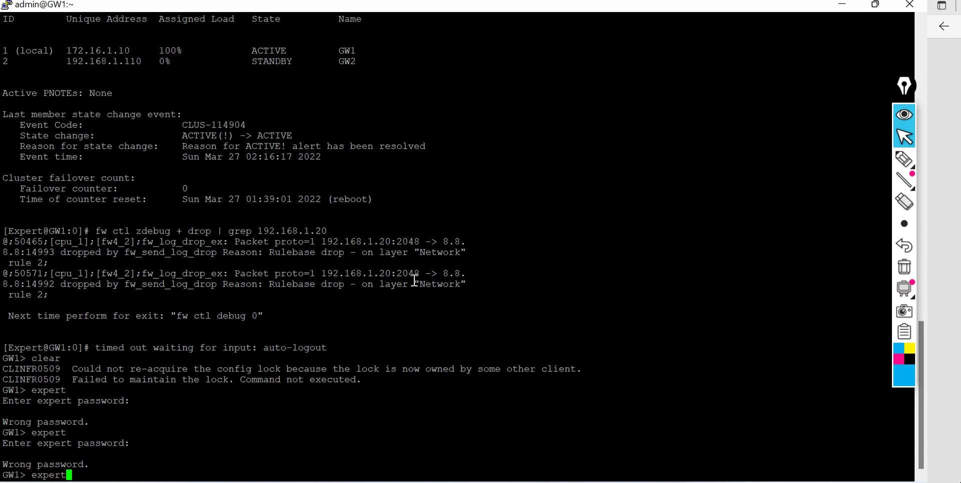
key("Return")
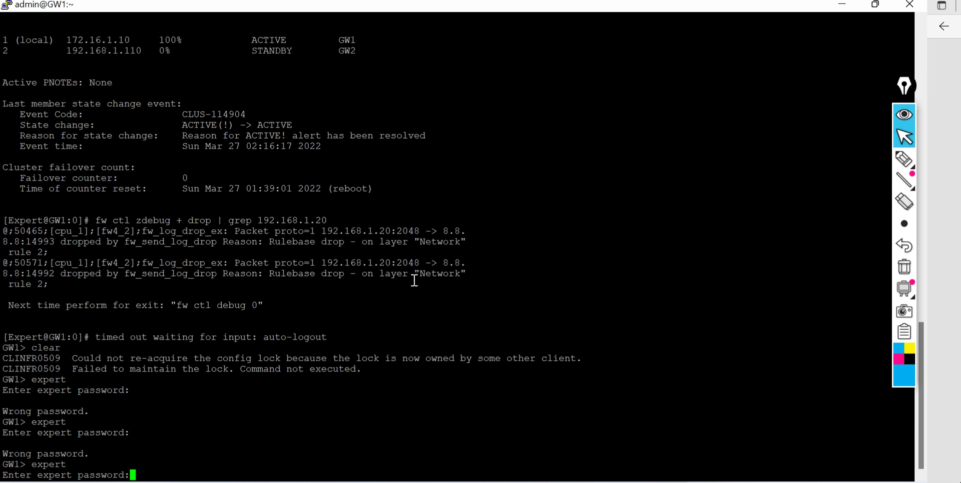
key("Return")
type("clear")
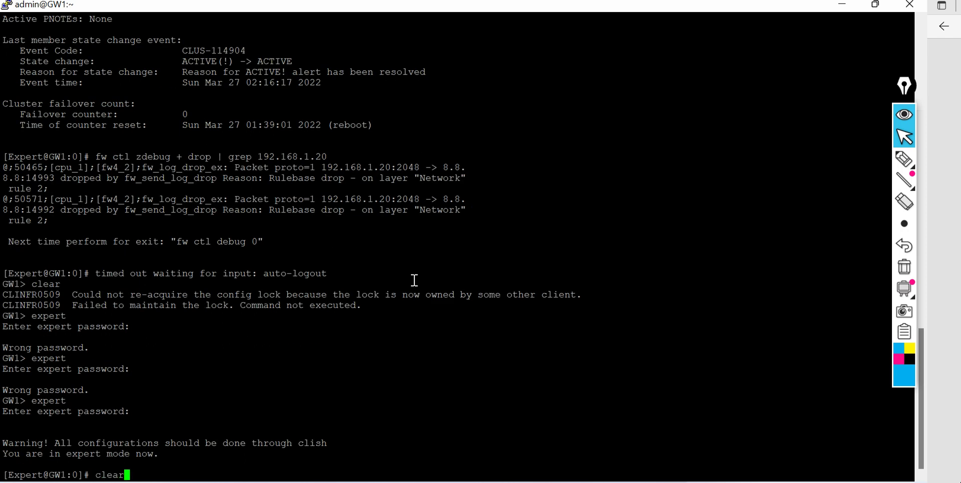
key("Return")
key("Return")
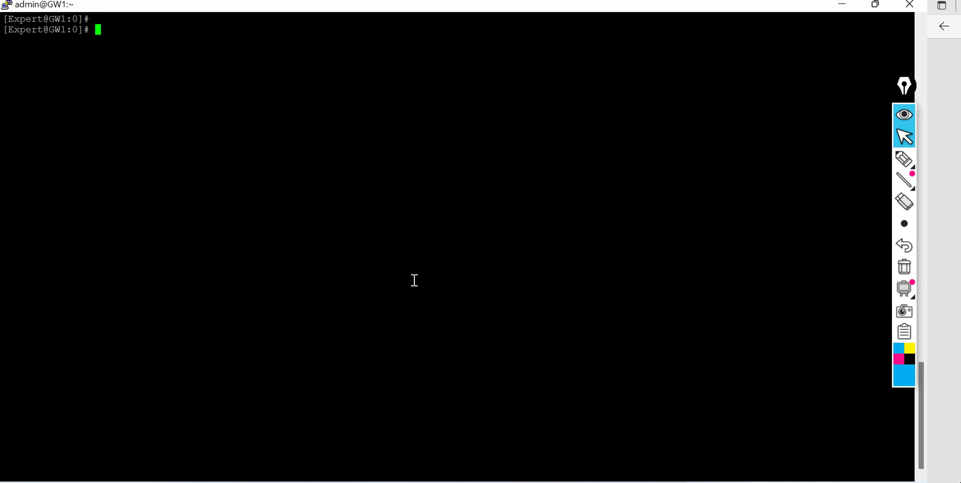
Run 'fw ctl zdebug + drop | grep 192.168.1.20' on GW1 to catch dropped packets
type("fw ctl zdebug + ")
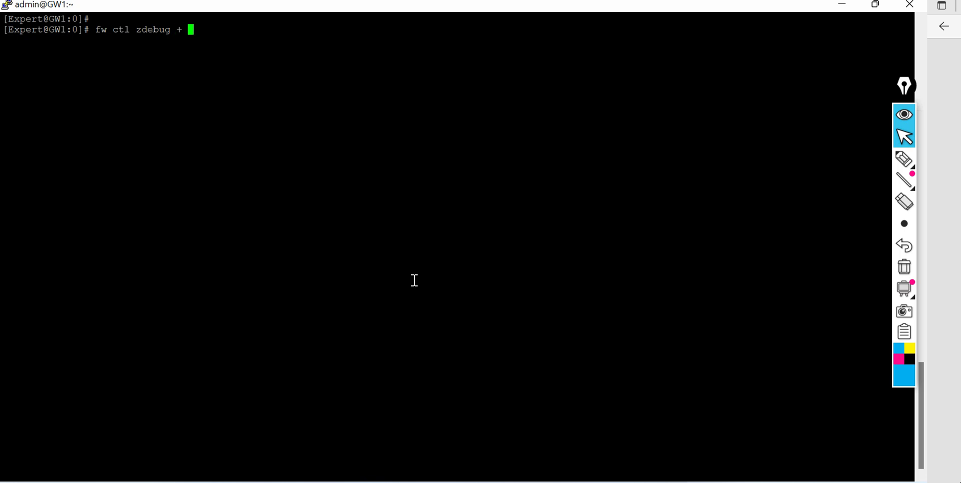
type("drop | grep 192.168.1.20")
key("Return")
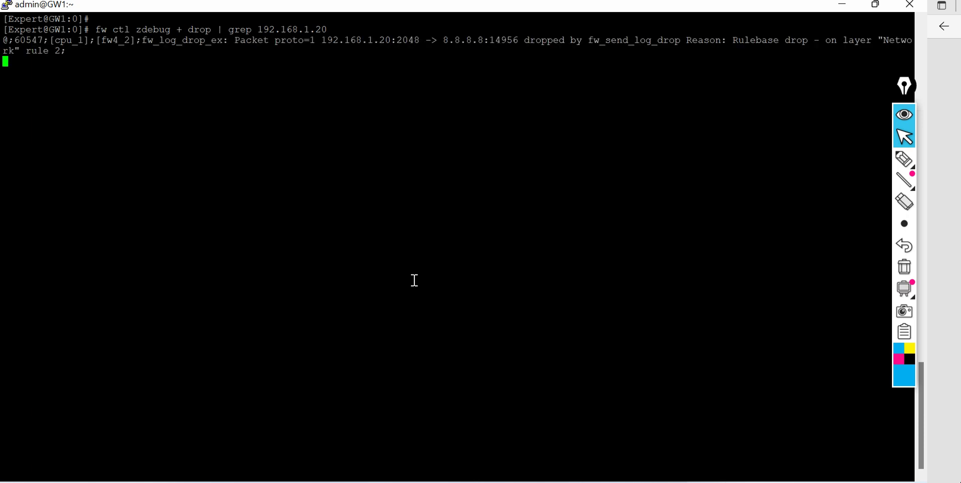
Confirm the guest's continuous ping to 8.8.8.8 is timing out, then minimize its window
left_click(384, 411)
left_click(509, 283)
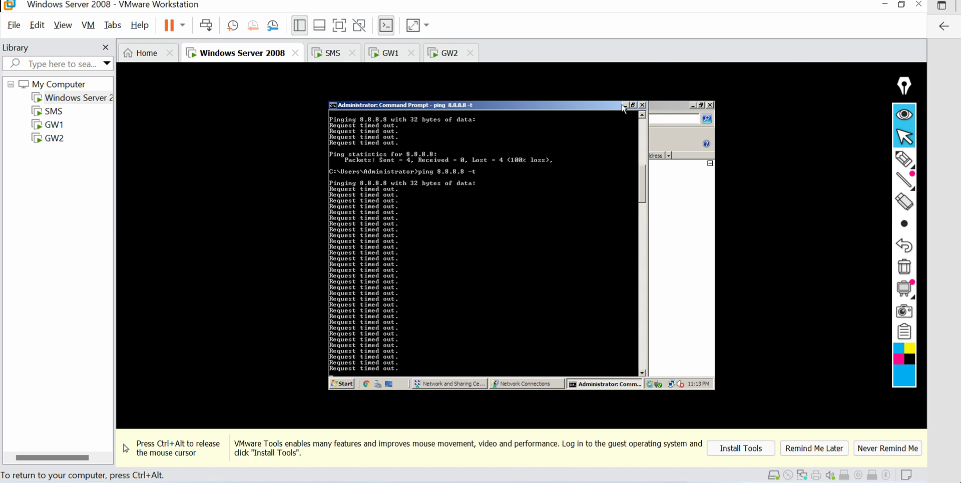
left_click(624, 106)
key("ctrl+alt")
key("alt+Tab")
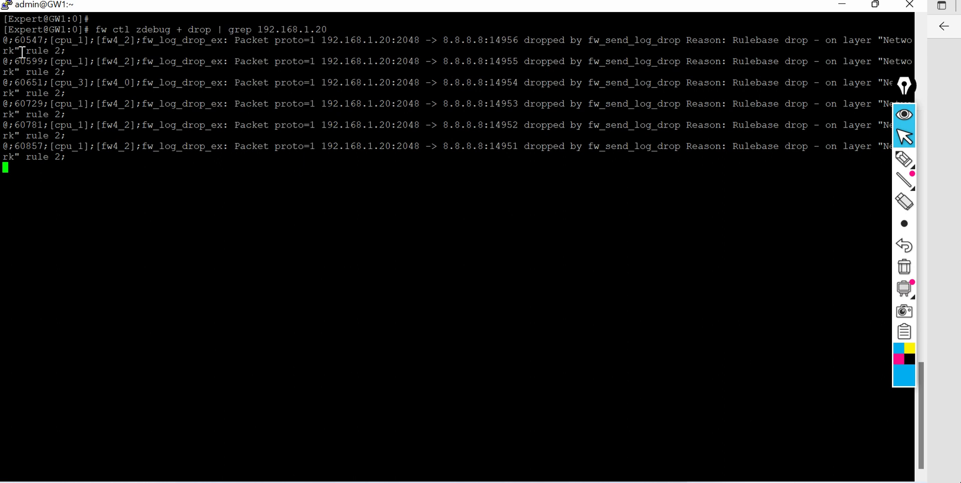
Highlight "rule 2" on the first ICMP drop line from 192.168.1.20 to 8.8.8.8
left_click_drag(26, 50, 64, 52)
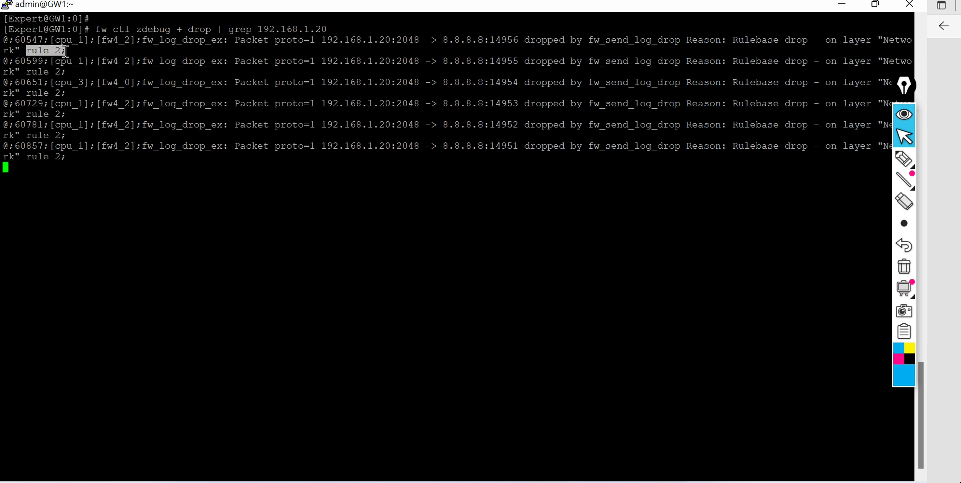
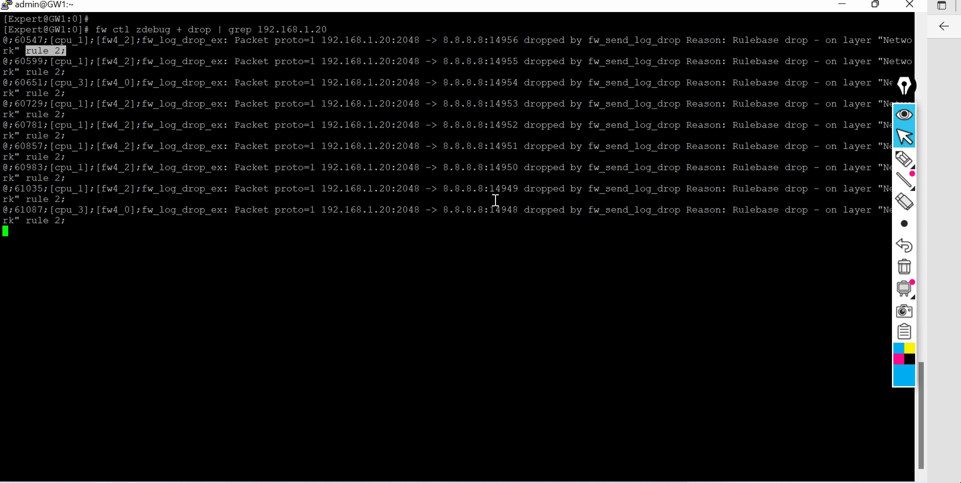
Show the open SmartConsole windows from the taskbar
left_click(574, 479)
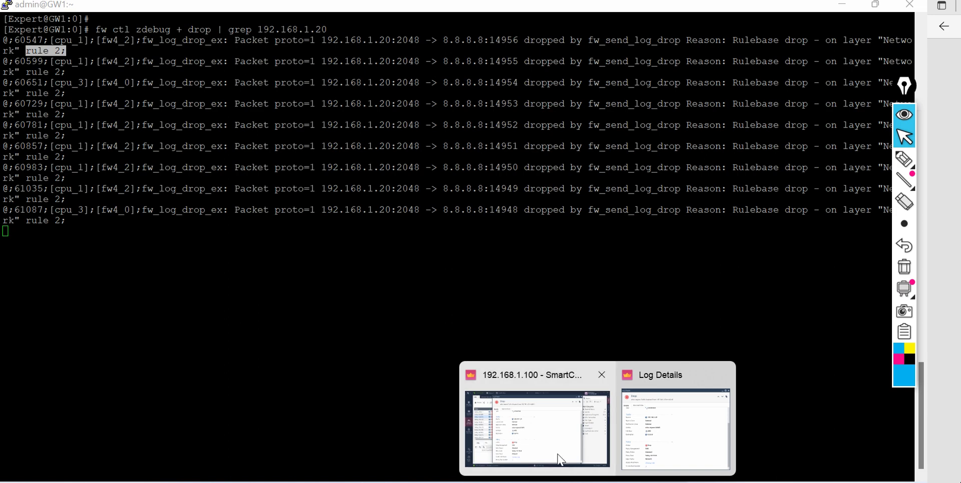
Return to SmartConsole, close Log Details, and switch to the Security Policies view
left_click(559, 455)
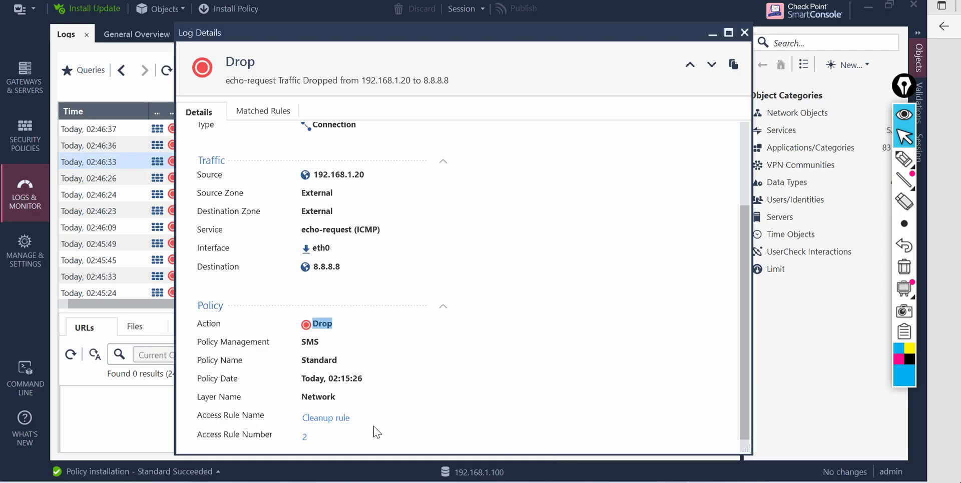
left_click(744, 32)
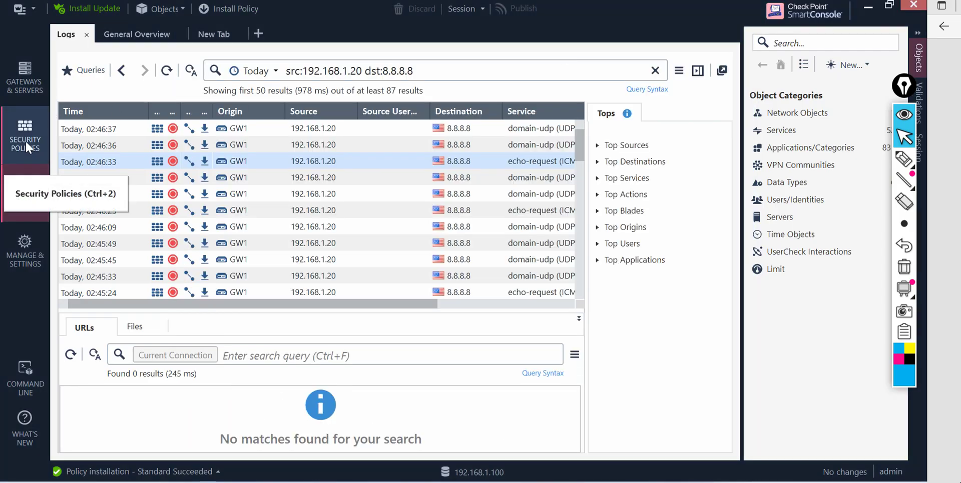
left_click(25, 140)
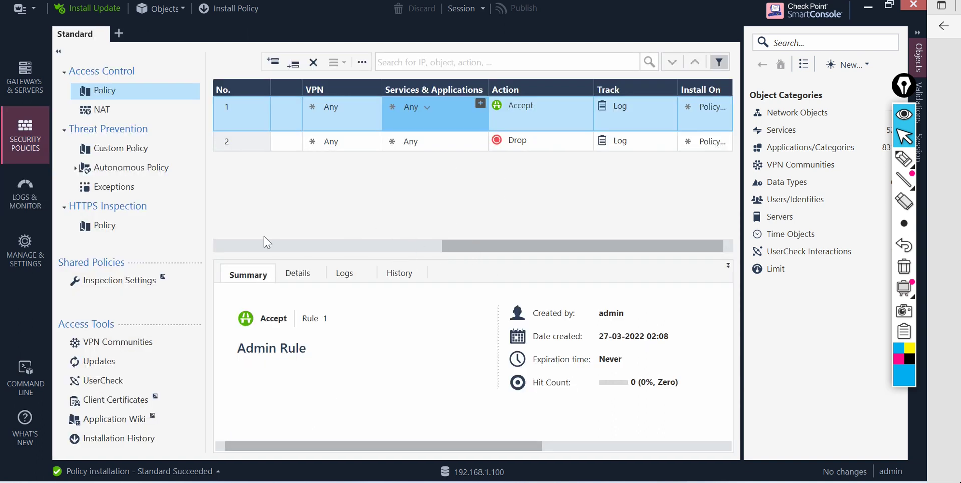
left_click(245, 248)
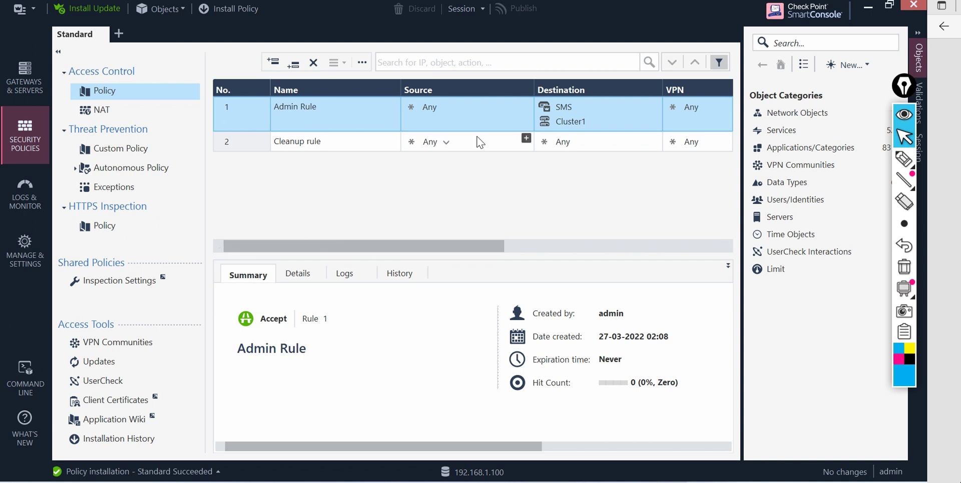
left_click_drag(373, 246, 591, 246)
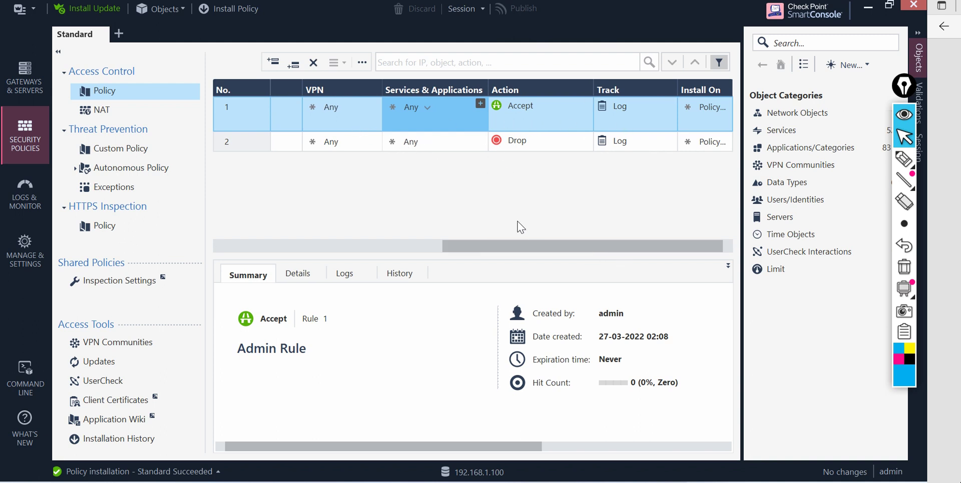
left_click_drag(517, 246, 328, 248)
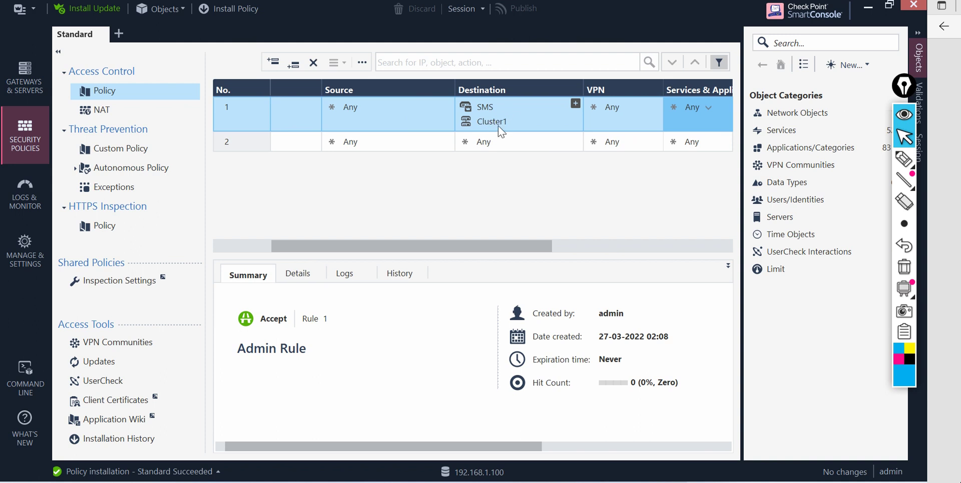
left_click_drag(482, 247, 347, 274)
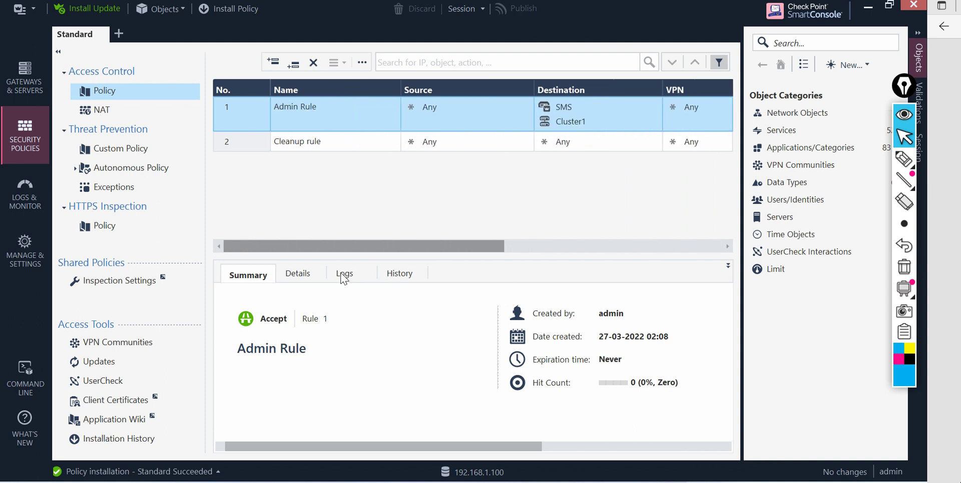
Insert a new rule below Admin Rule and name it 'Web Traffic'
right_click(232, 121)
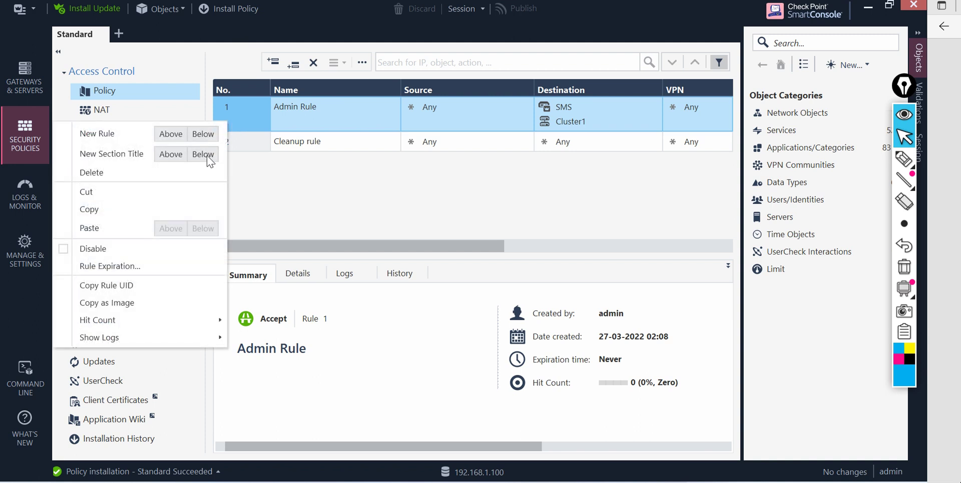
left_click(203, 134)
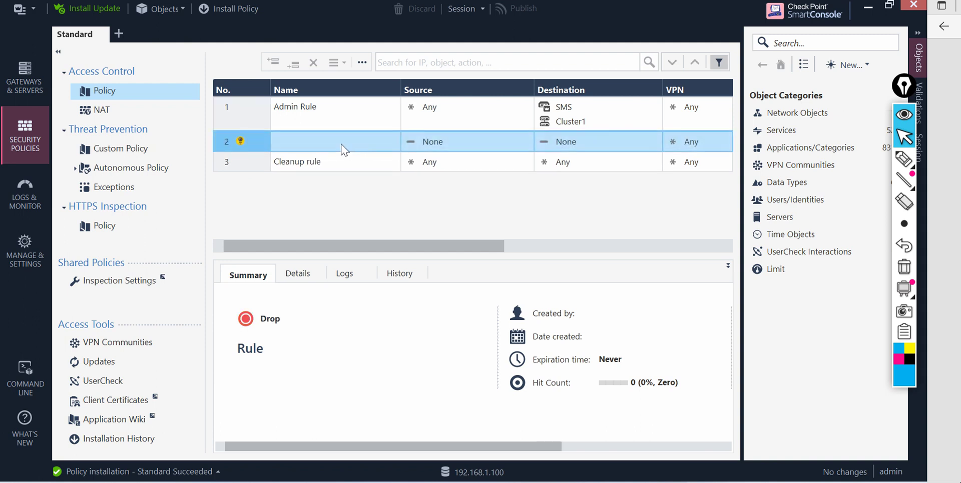
left_click(342, 146)
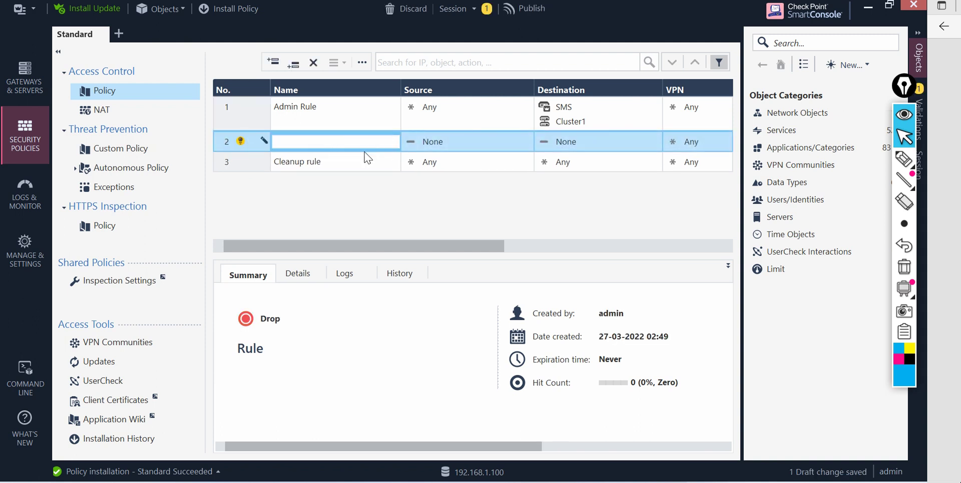
type("Web Traffic")
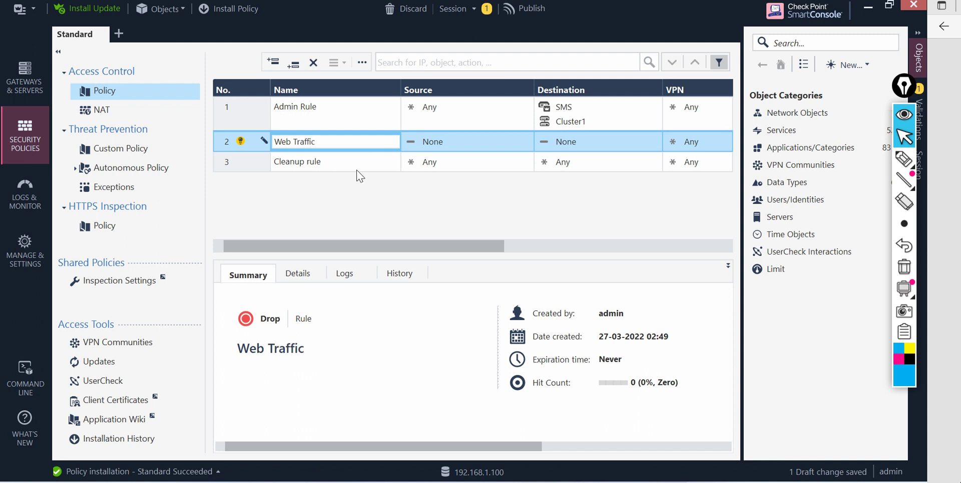
Add a new host IP_192.168.1.20 (192.168.1.20) as the Web Traffic rule's source
left_click(446, 143)
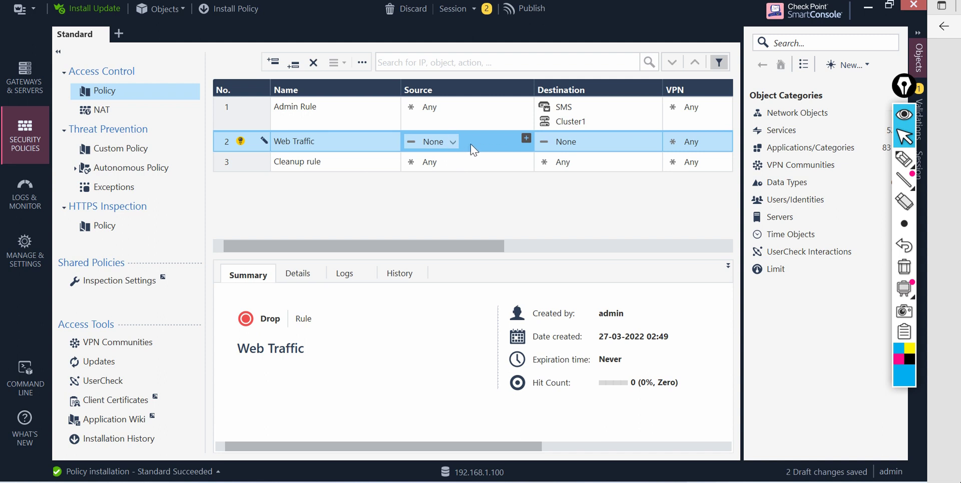
left_click(453, 142)
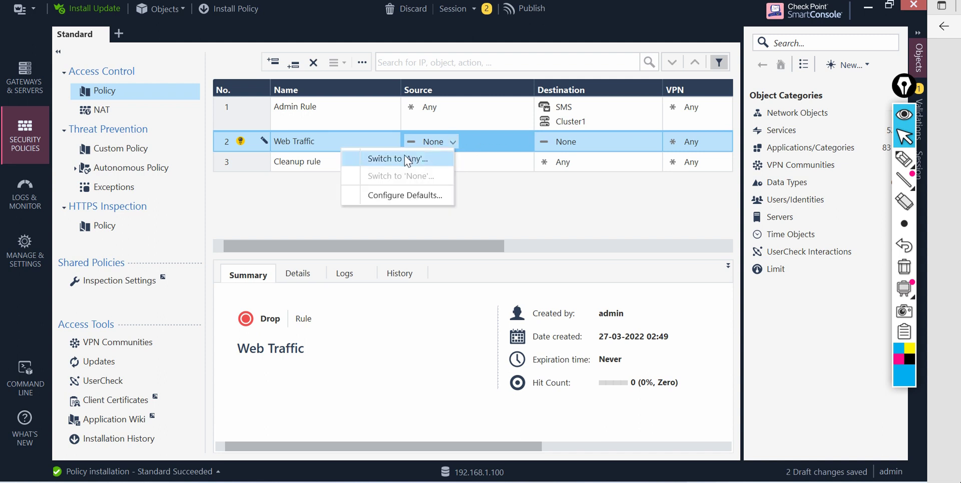
left_click(503, 142)
left_click(525, 138)
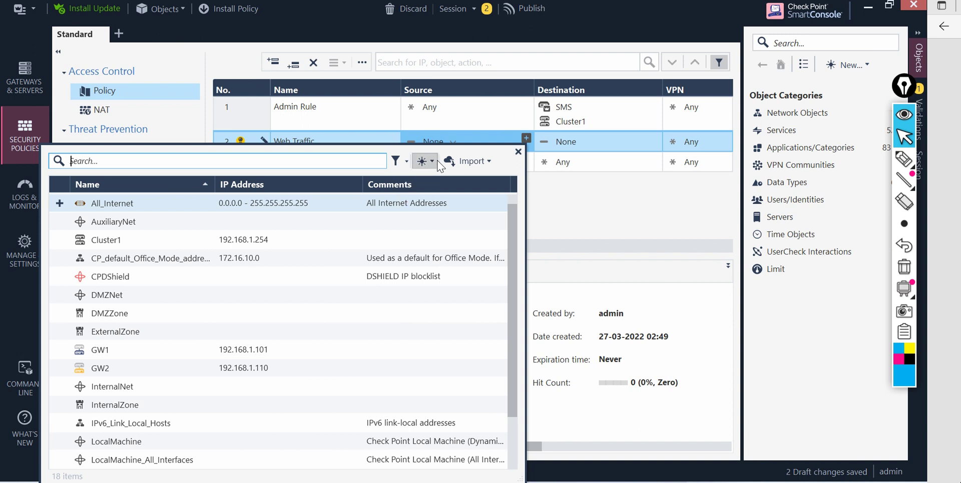
left_click(432, 161)
left_click(401, 177)
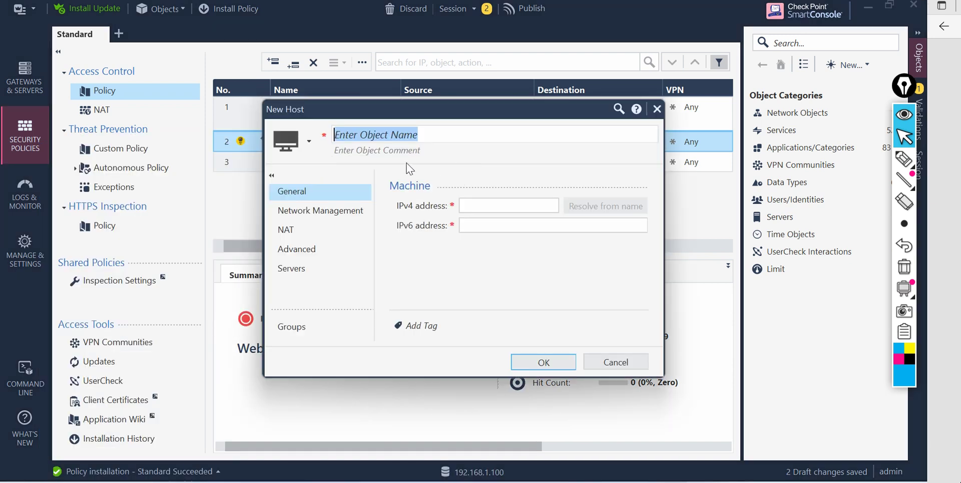
type("IP_192.168.1.20")
left_click(485, 201)
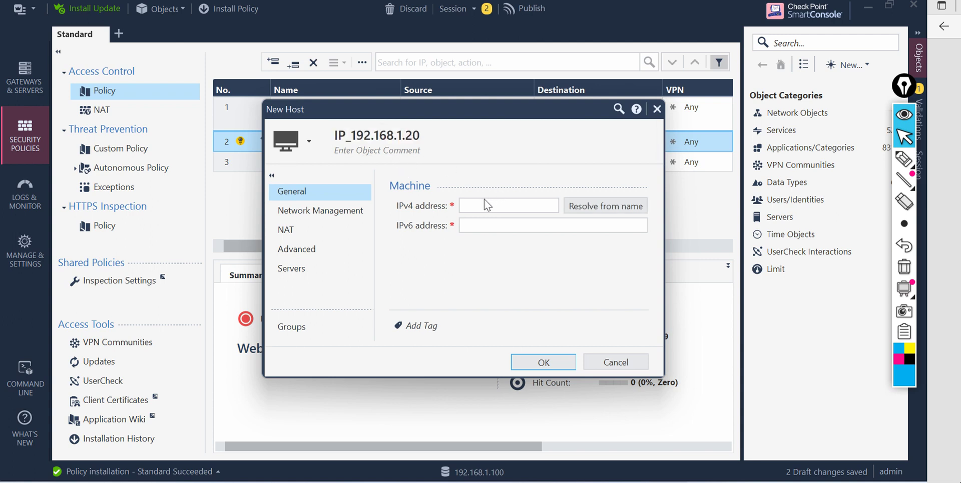
type("192")
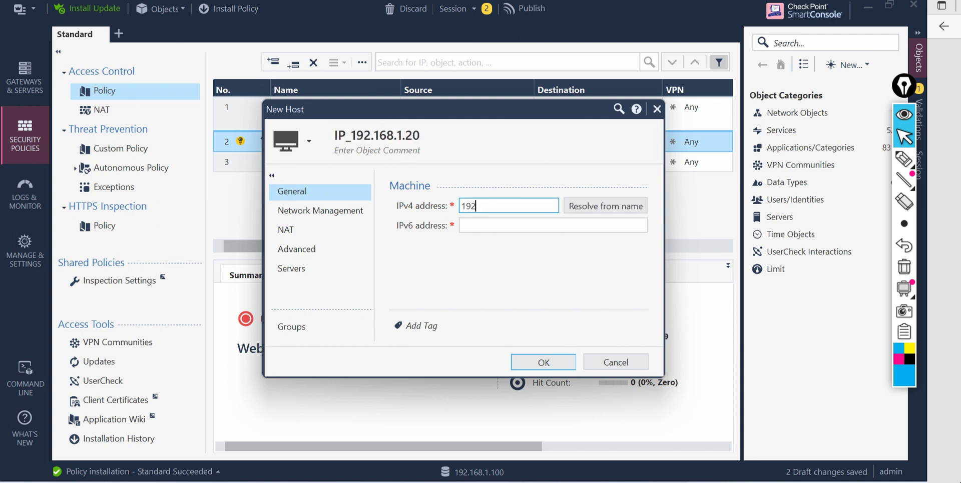
type(".168.1.20")
left_click(552, 359)
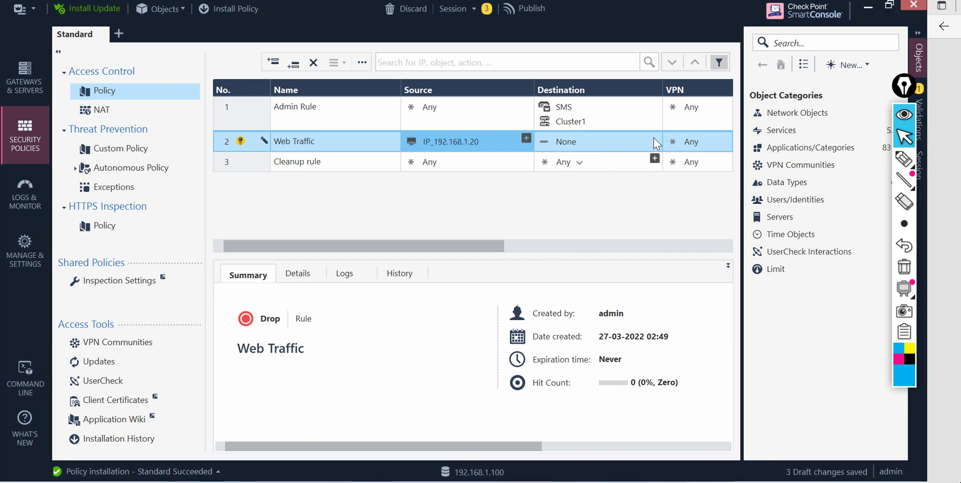
Set the Web Traffic rule's destination and services to Any
left_click(586, 142)
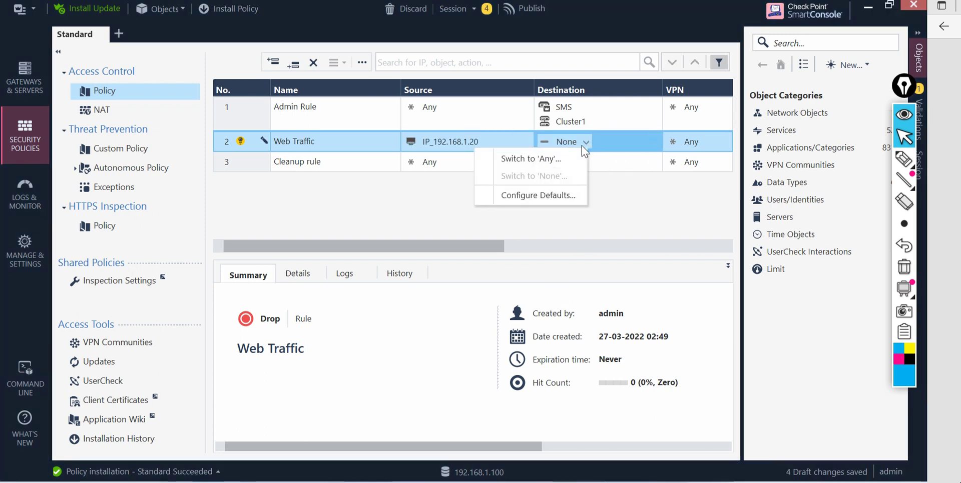
left_click(530, 157)
left_click_drag(506, 248, 623, 247)
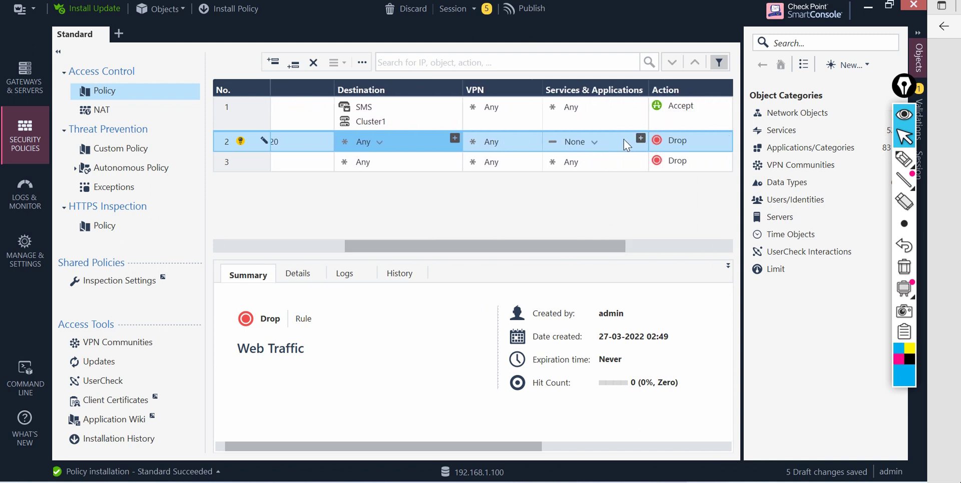
left_click(593, 140)
left_click(553, 158)
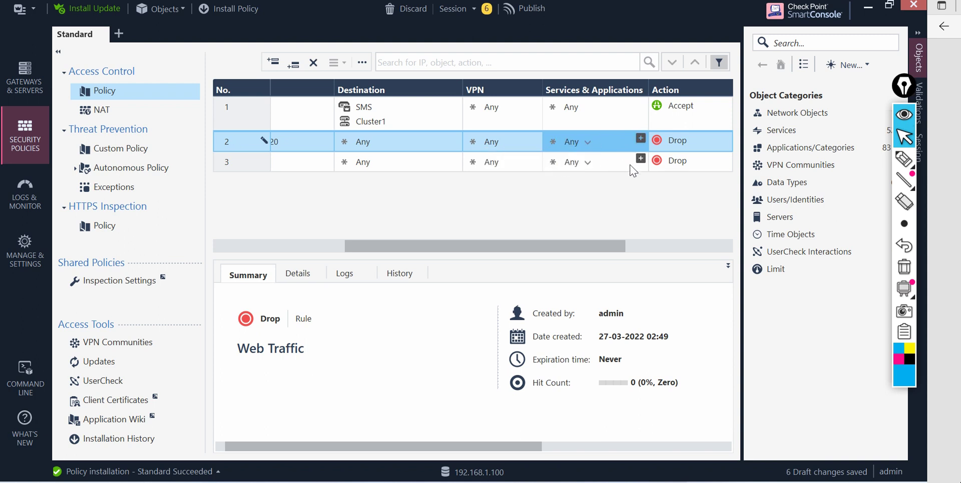
Search 'icmp' and add echo-reply and echo-request to the rule's services
left_click(640, 139)
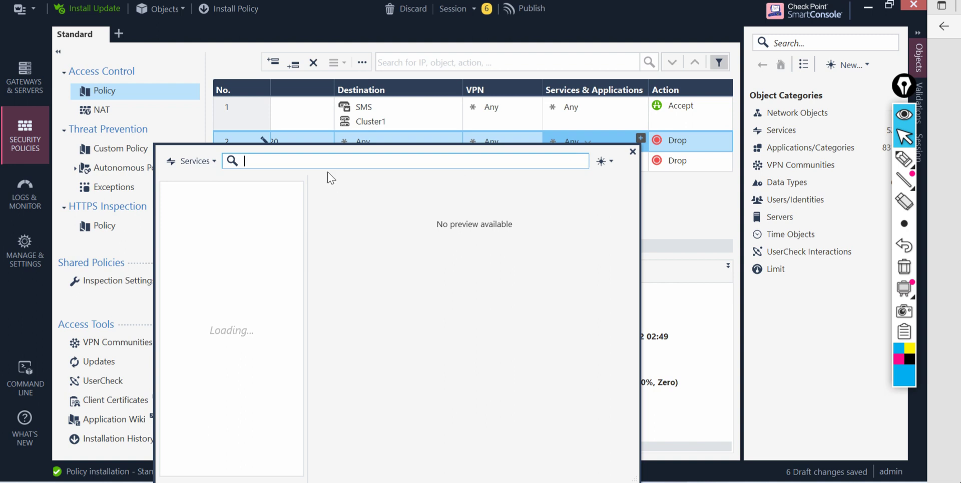
type("ic")
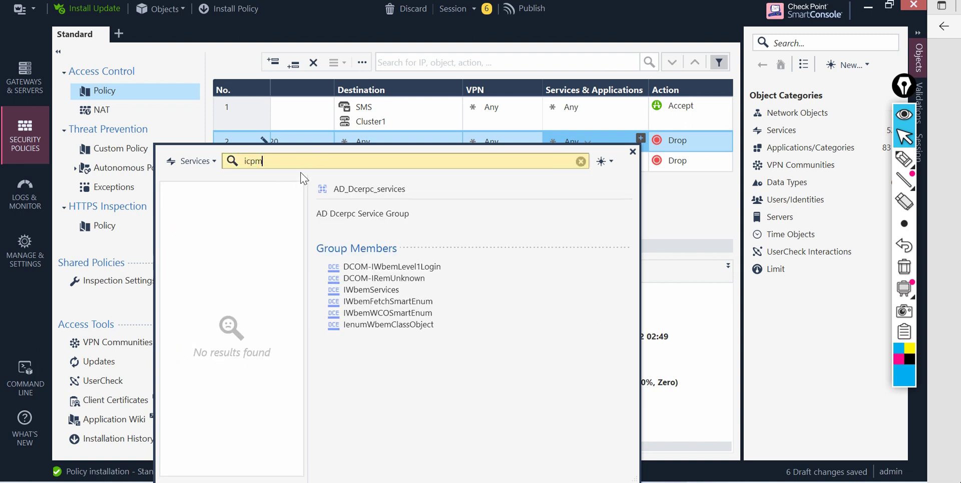
type("mp")
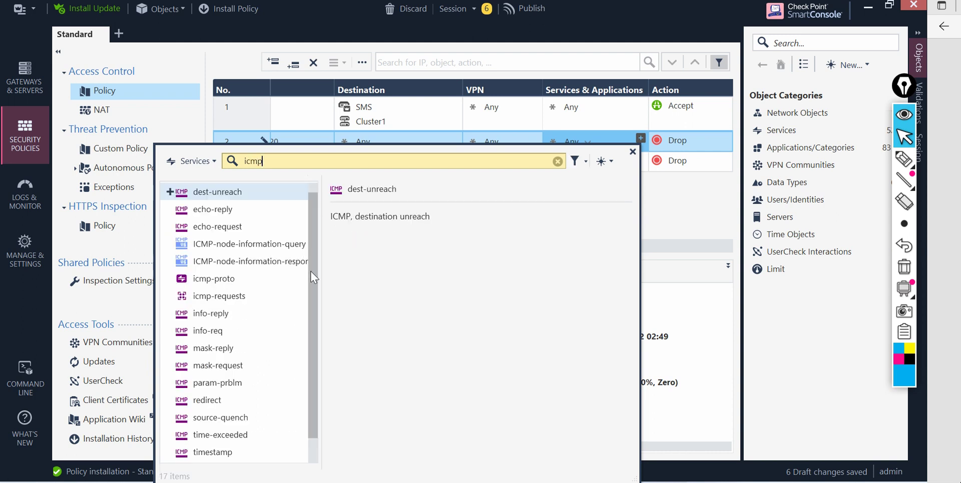
left_click(165, 210)
left_click(168, 209)
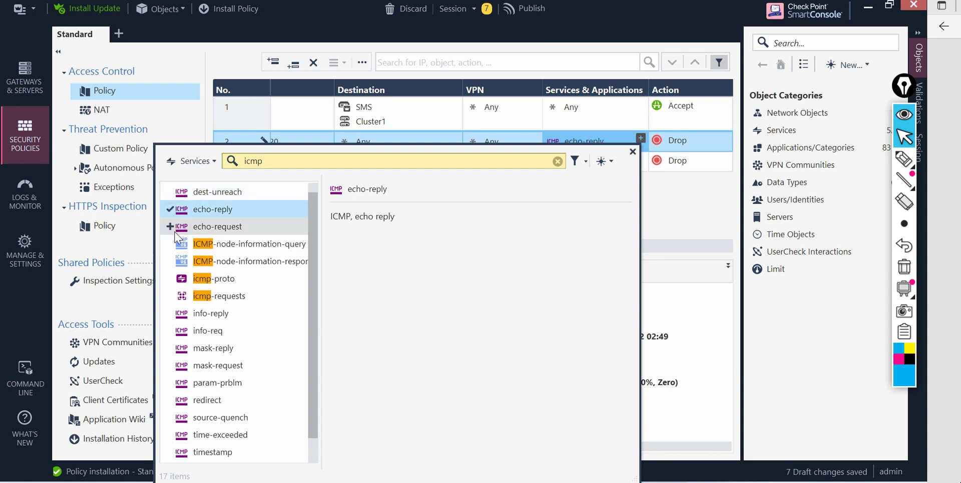
left_click(170, 228)
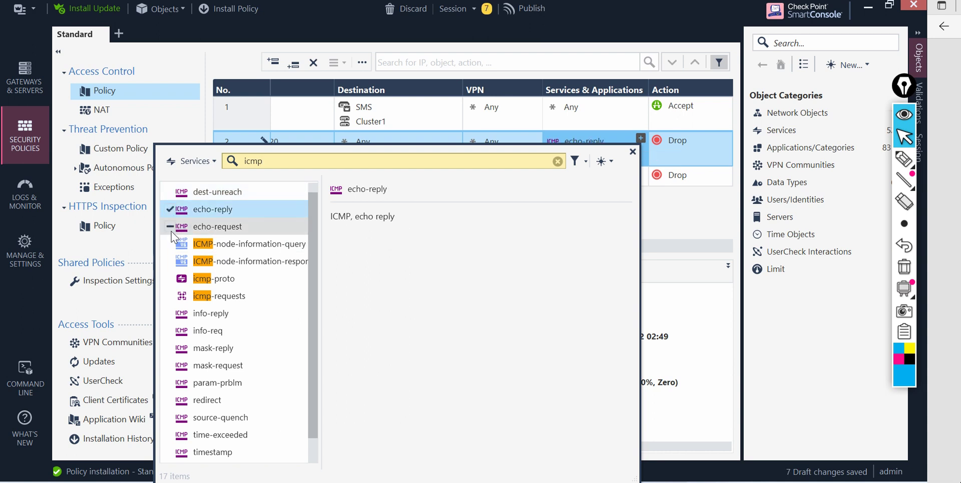
Add the http and https services by searching 80 and 443
left_click(280, 161)
type("80")
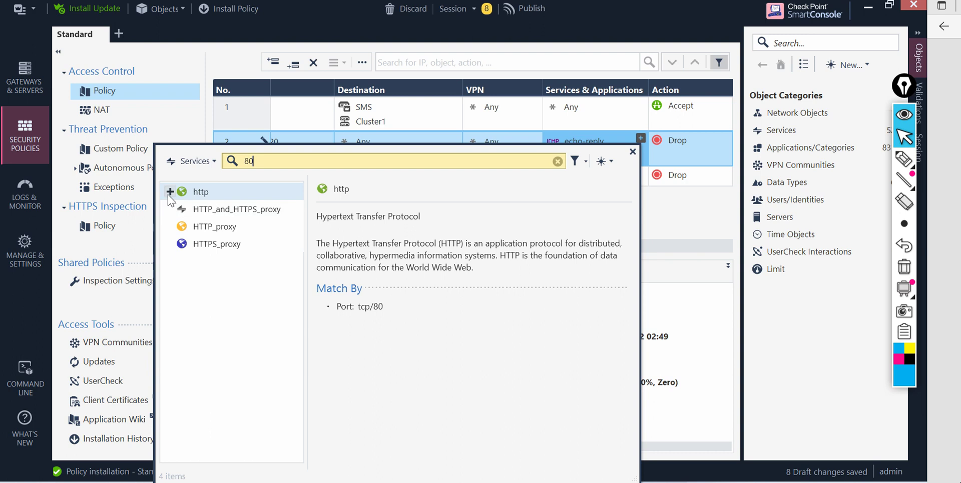
left_click(170, 192)
key("BackSpace")
key("BackSpace")
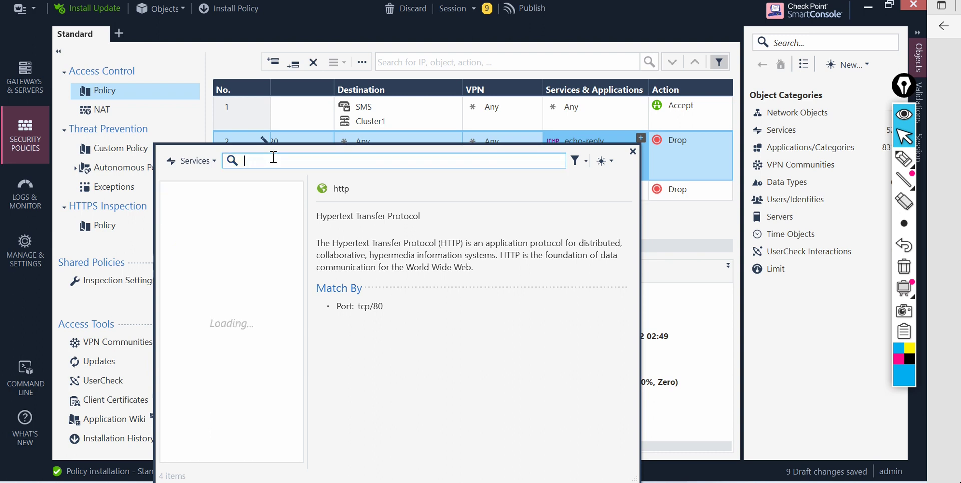
type("443")
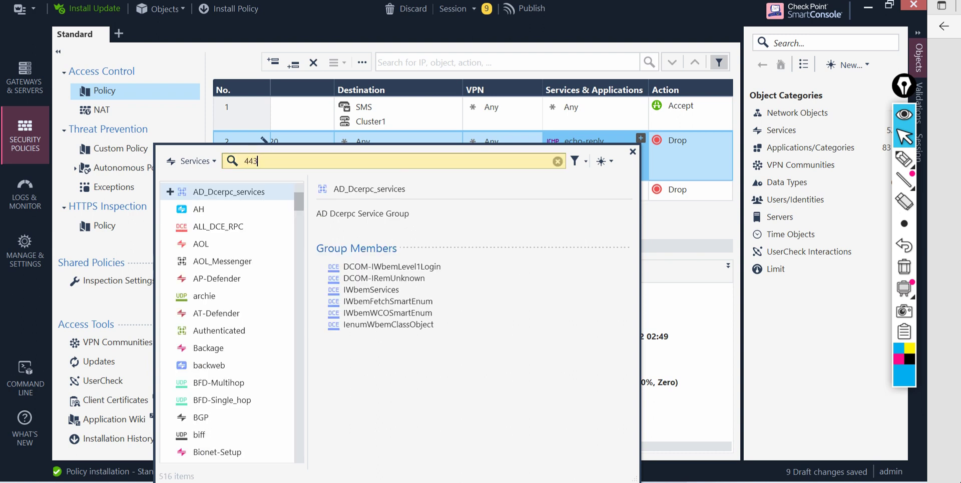
left_click(169, 209)
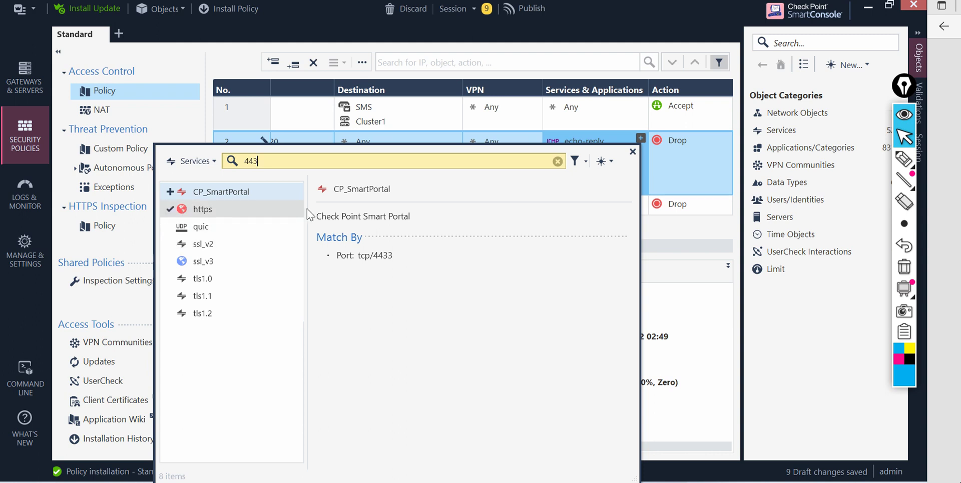
left_click(632, 152)
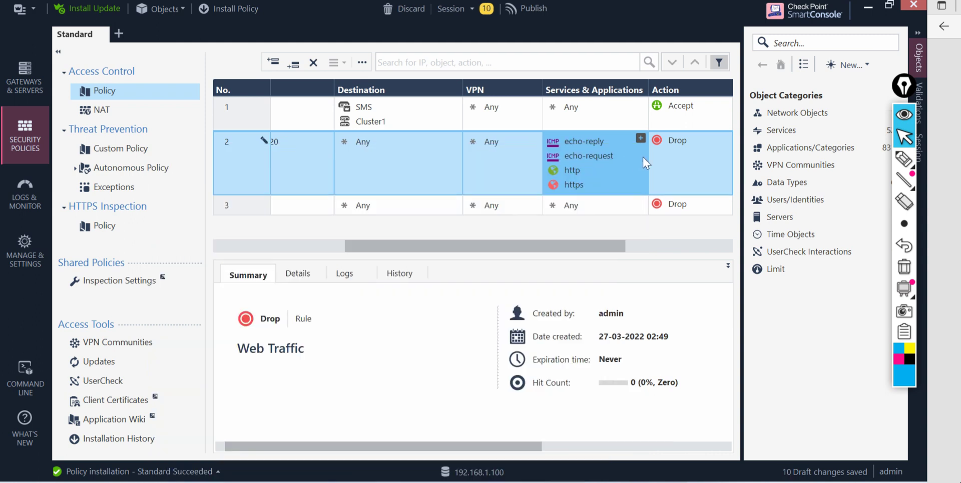
Change the Web Traffic rule's action to Accept
left_click(670, 144)
left_click(668, 145)
left_click(600, 156)
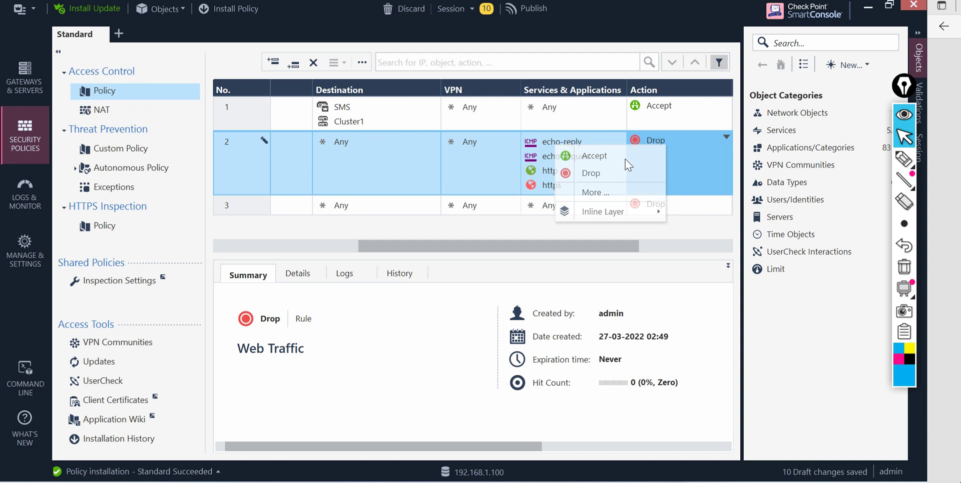
Set the Web Traffic rule's Track to Log and publish the session
left_click_drag(465, 446, 796, 445)
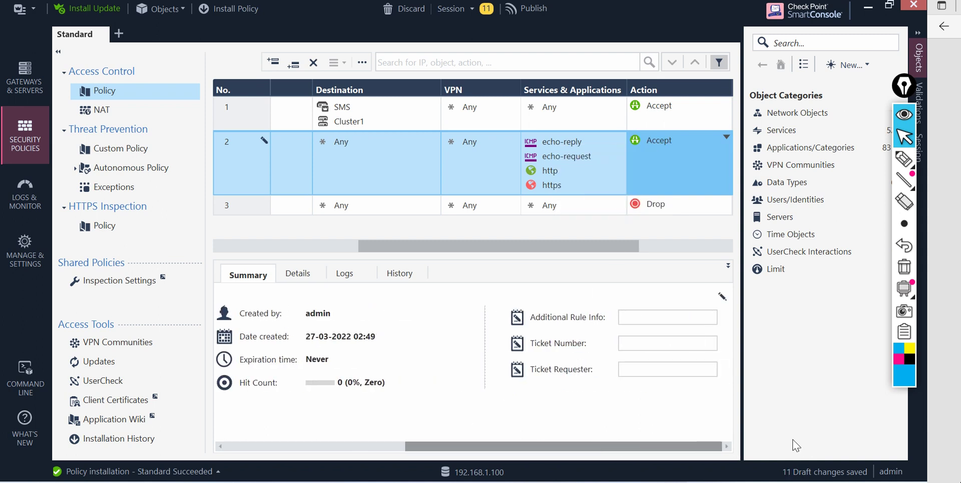
left_click(656, 253)
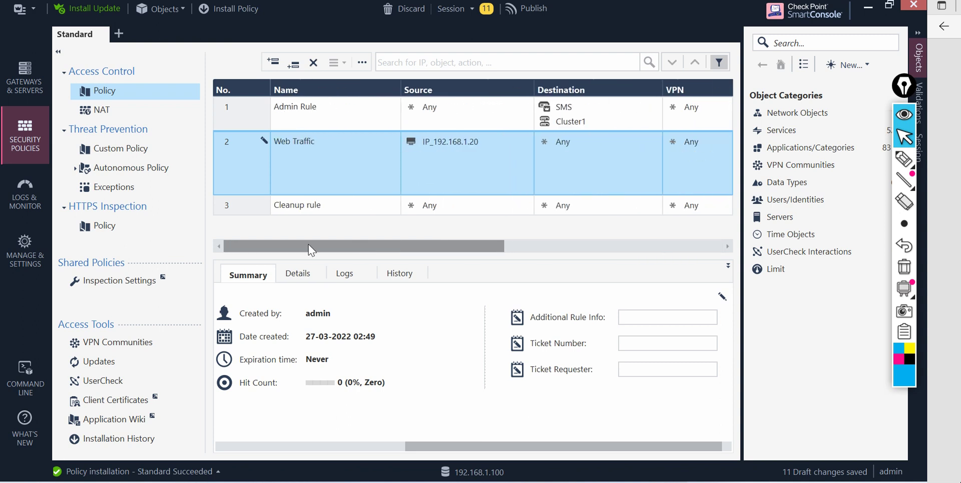
right_click(619, 146)
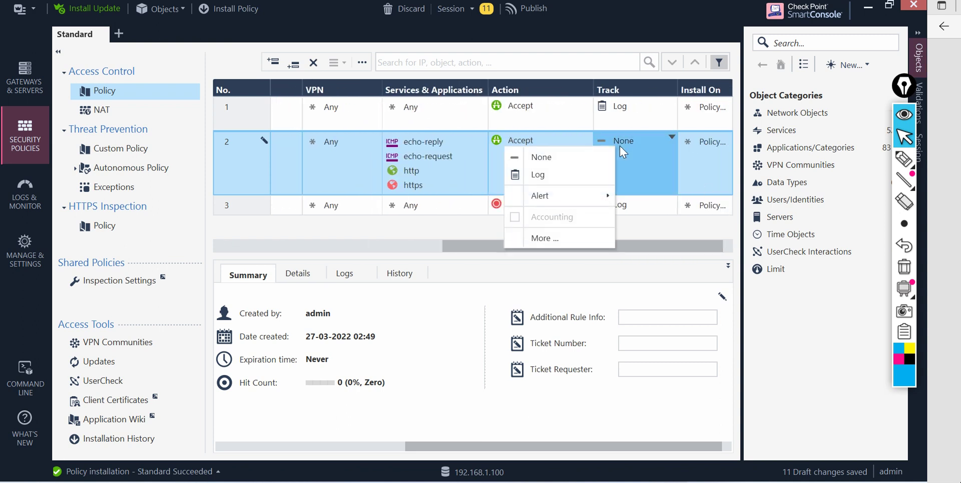
left_click(560, 176)
left_click_drag(579, 250, 360, 246)
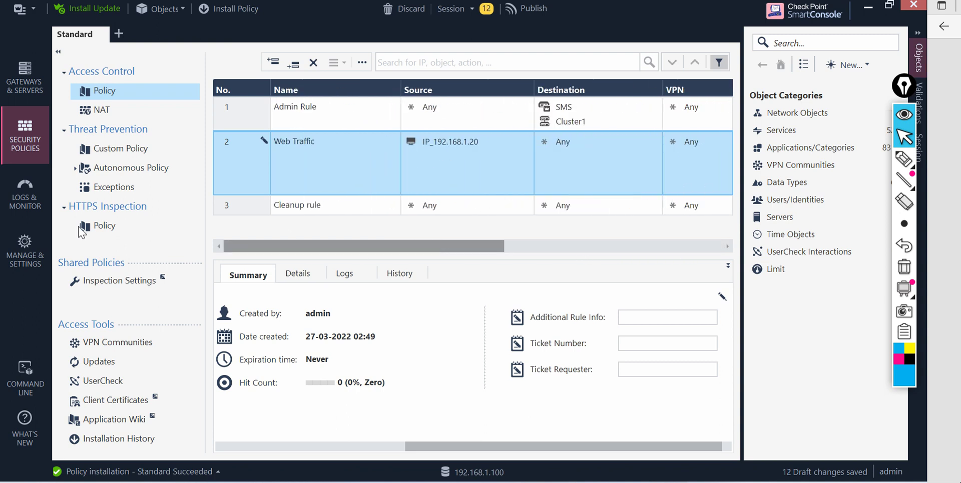
left_click(512, 5)
Confirm the publish and install the Standard policy on Cluster1
left_click(534, 343)
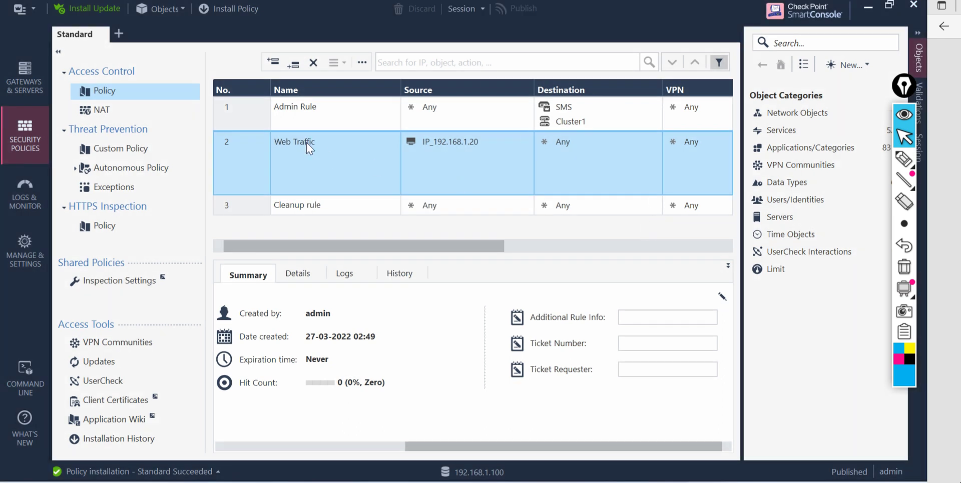
left_click(239, 9)
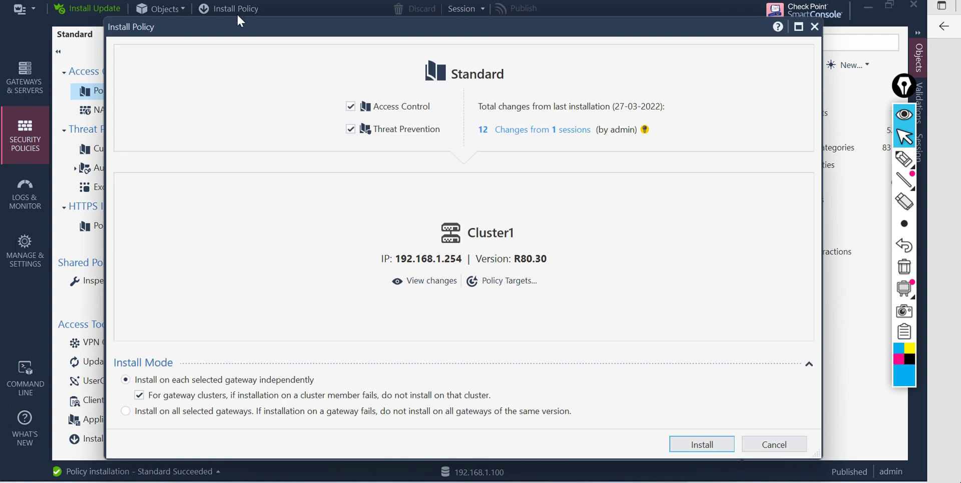
left_click(694, 452)
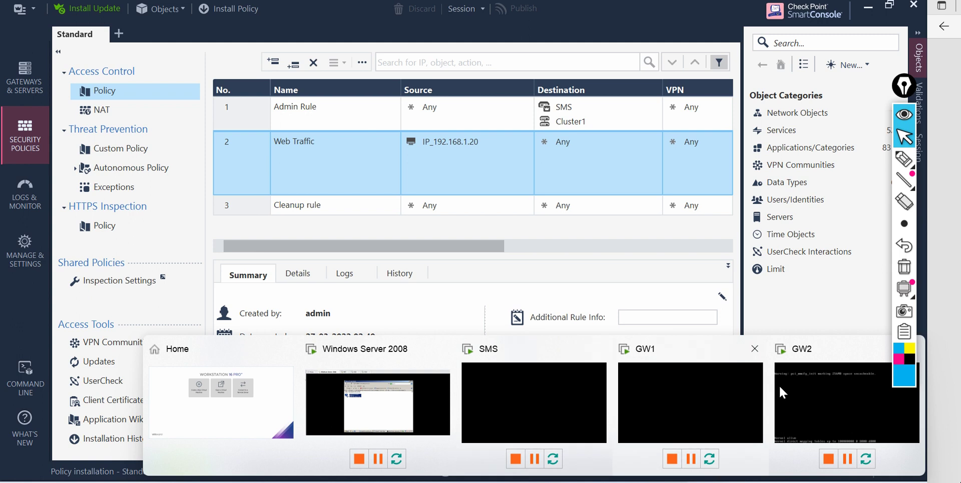
In the Windows Server 2008 VM, dismiss the VMware Tools notice, check the ping, return to SmartConsole
left_click(450, 403)
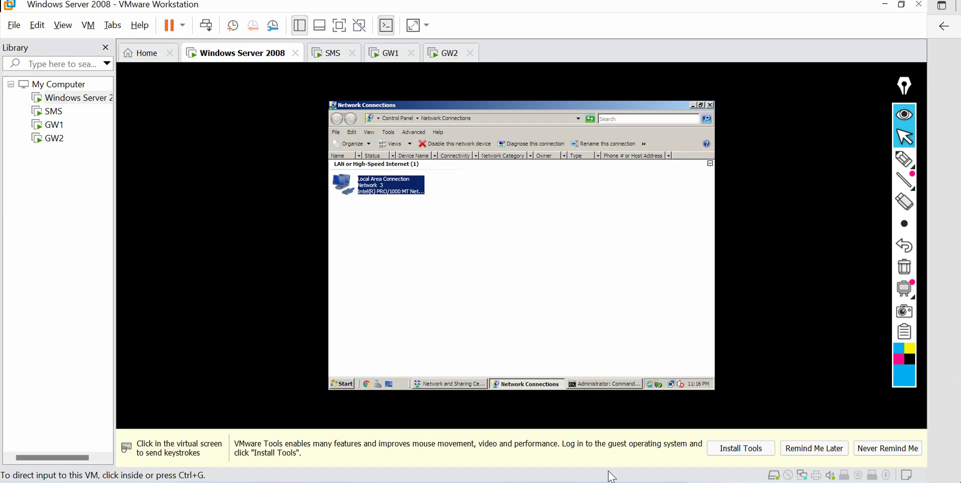
left_click(886, 448)
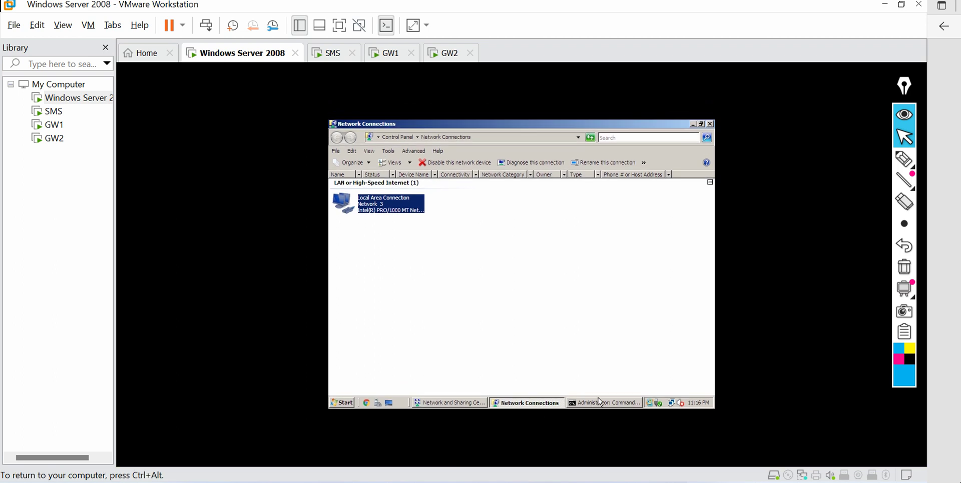
left_click(595, 403)
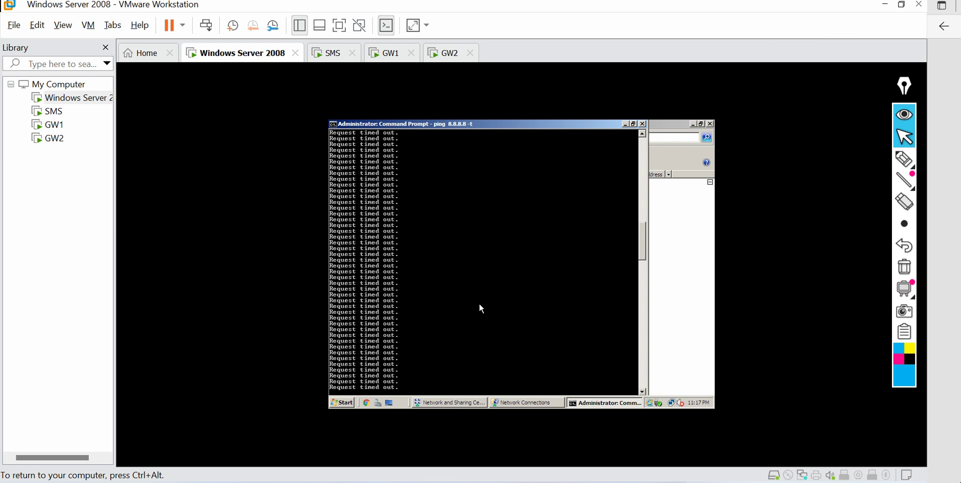
key("ctrl+alt")
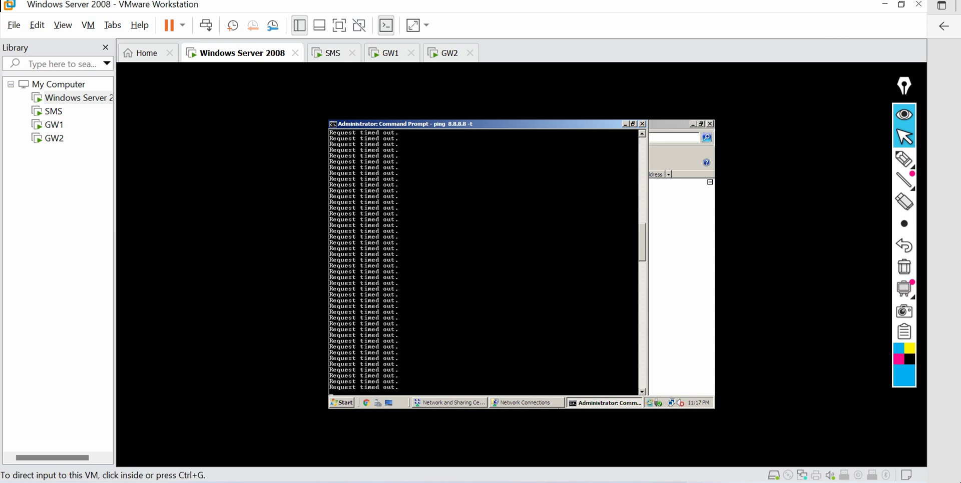
mouse_move(597, 482)
left_click(621, 438)
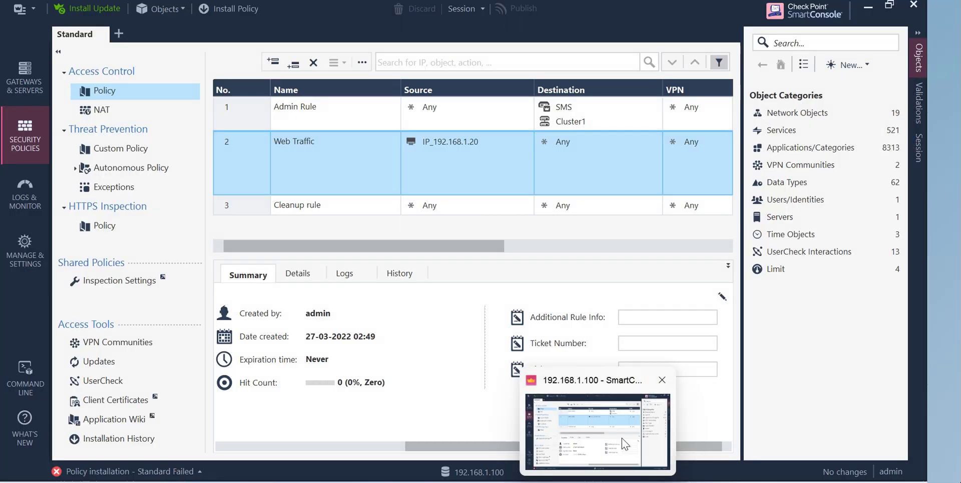
Open the failed Standard installation's details and expand the Cluster1 and GW1 messages
left_click(192, 475)
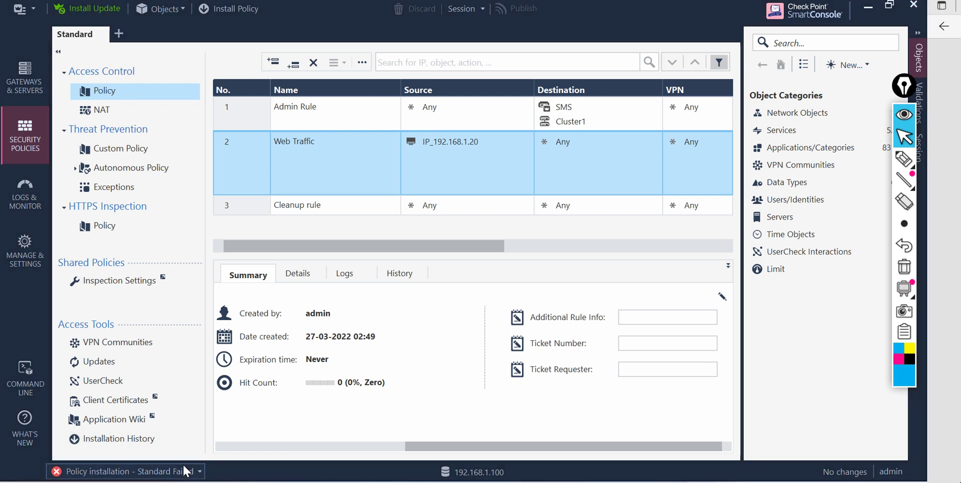
left_click(219, 251)
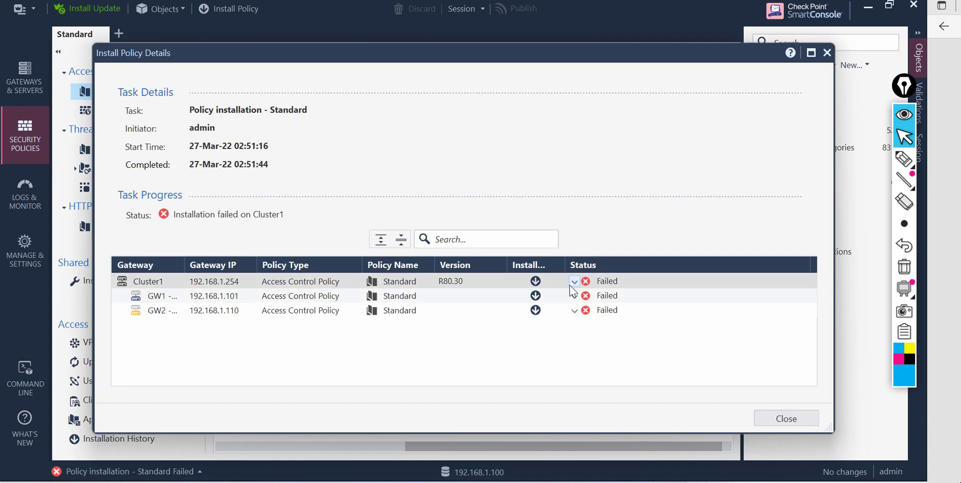
left_click(572, 282)
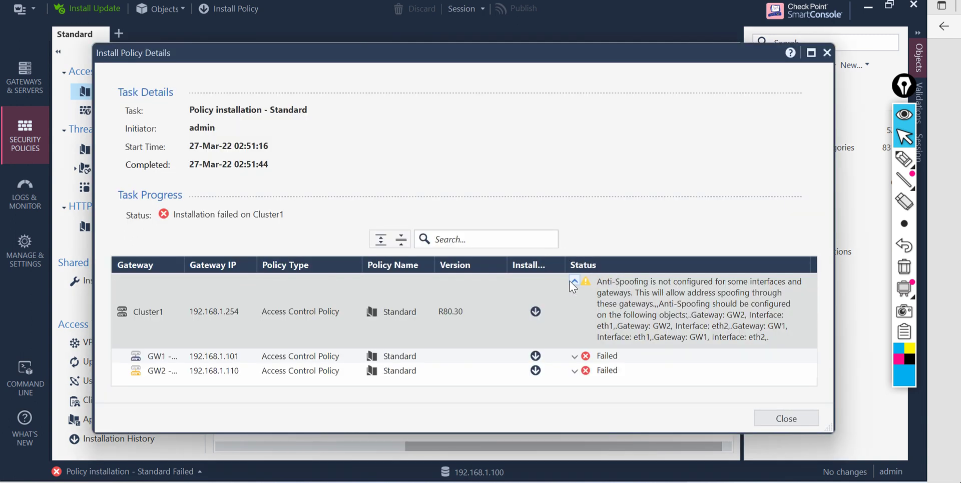
left_click(574, 356)
scroll(664, 334, "down", 1)
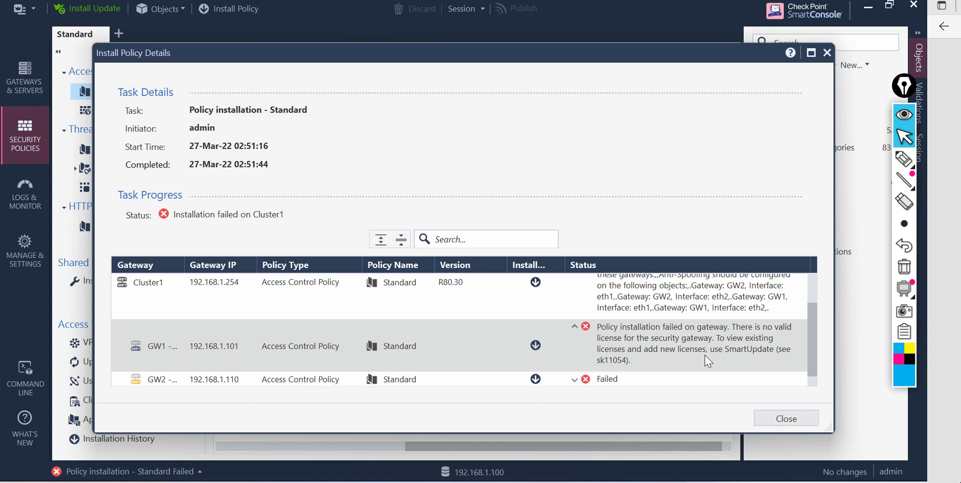
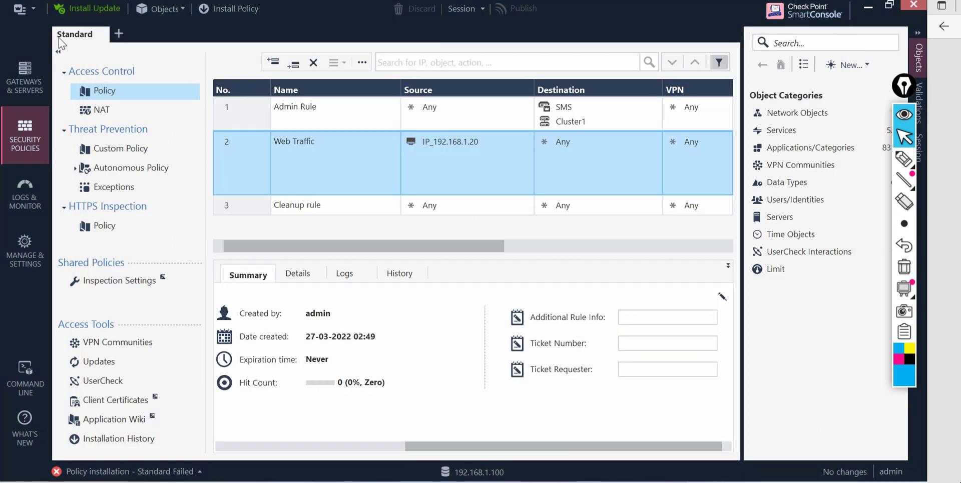
Launch SmartUpdate via Manage licenses and packages from the main menu, dismissing the tip dialog
left_click(34, 13)
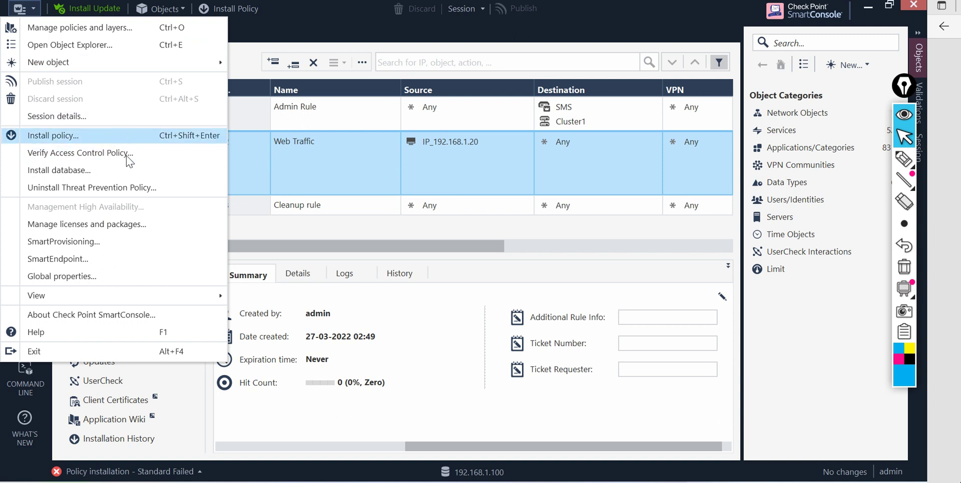
left_click(114, 224)
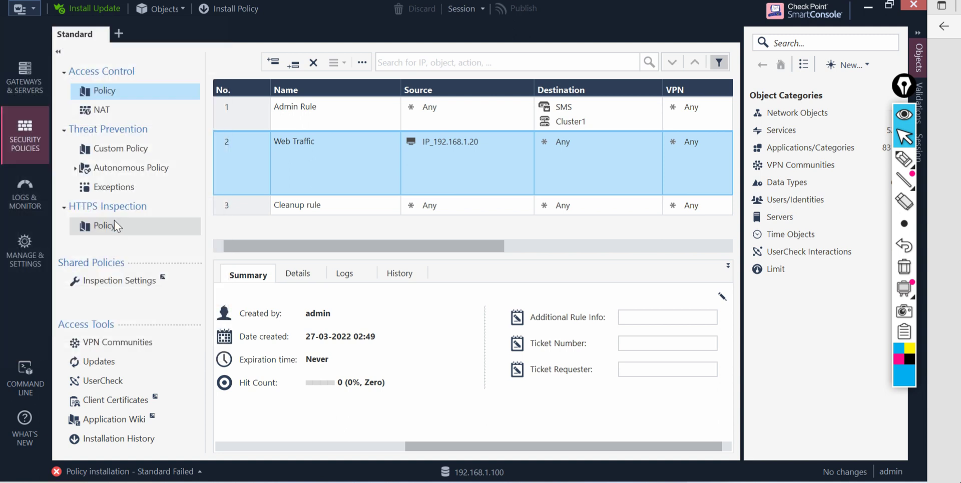
left_click(537, 336)
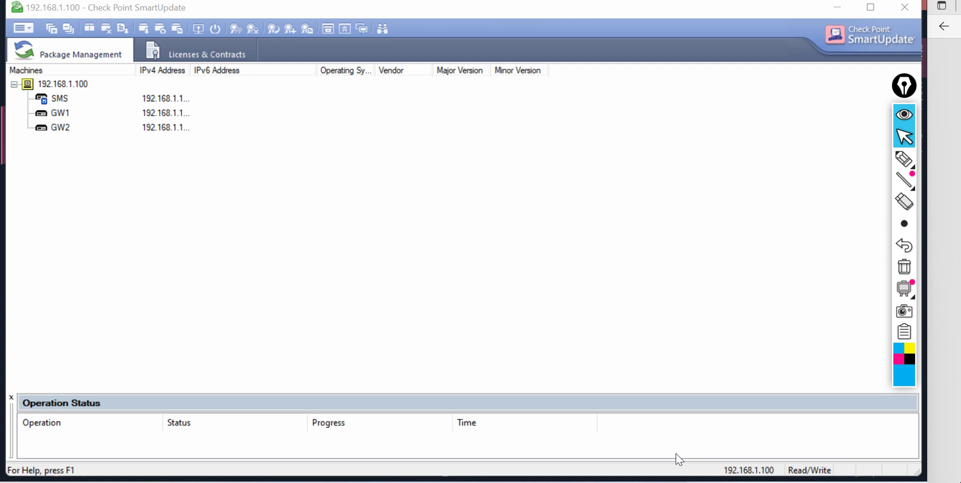
Dismiss the startup warnings and detach all licenses from GW1 in Licenses & Contracts
left_click(470, 290)
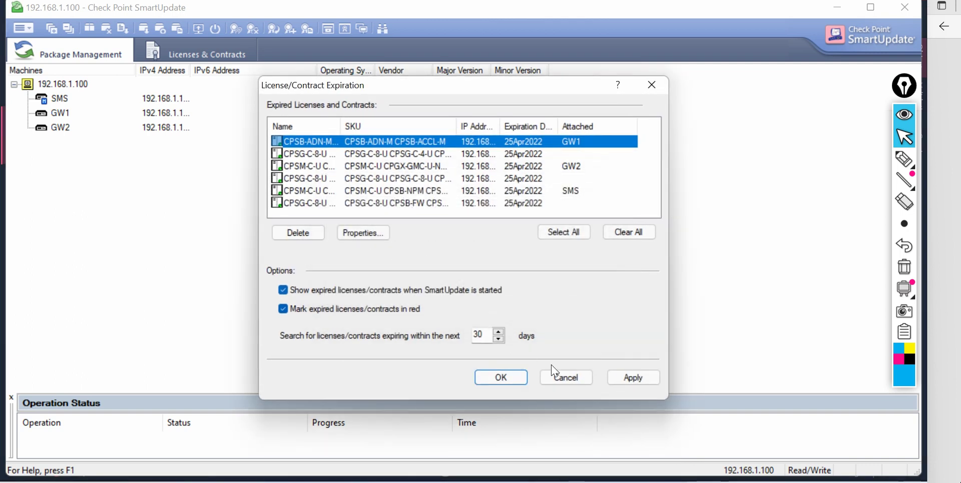
left_click(485, 381)
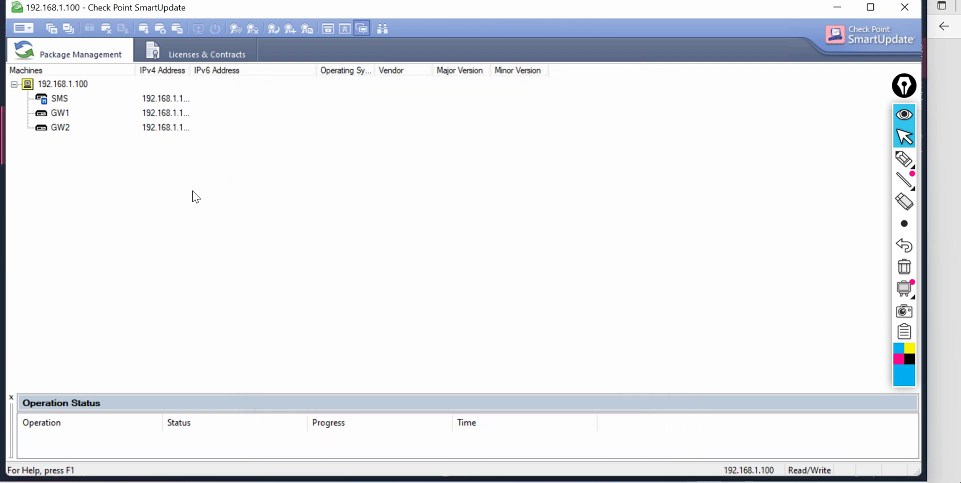
right_click(65, 119)
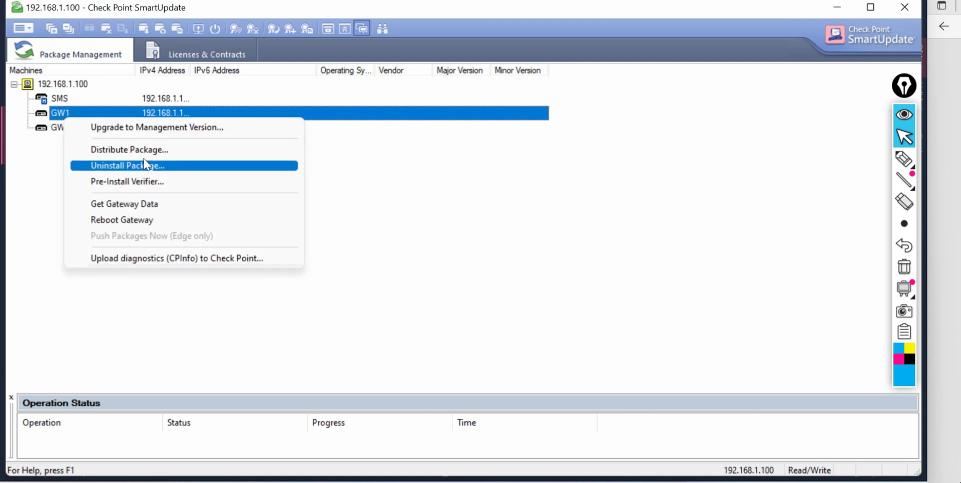
left_click(185, 51)
right_click(65, 130)
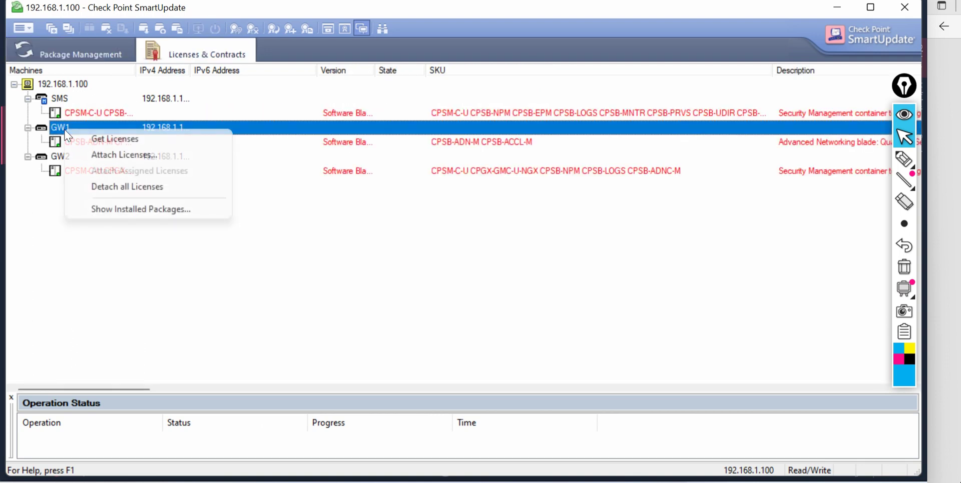
left_click(124, 187)
left_click(507, 295)
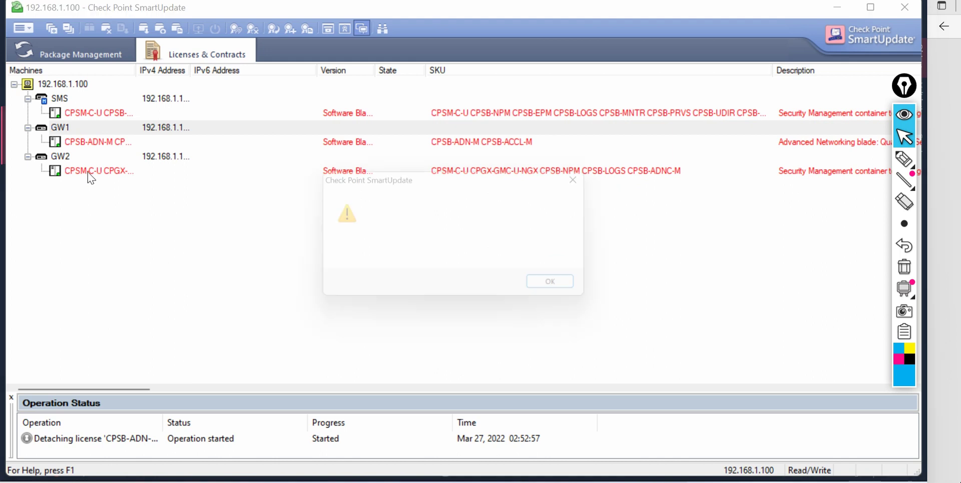
left_click(580, 292)
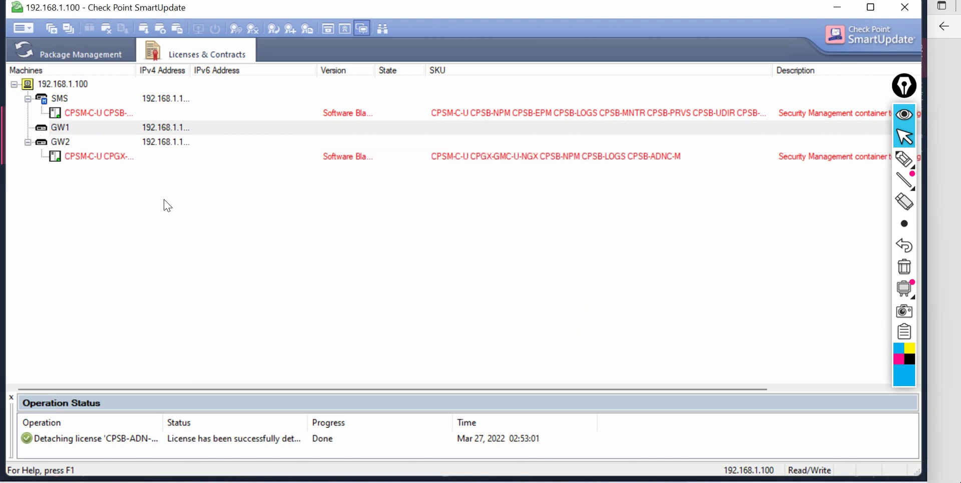
Detach the license from GW2, then return to SmartConsole
right_click(93, 157)
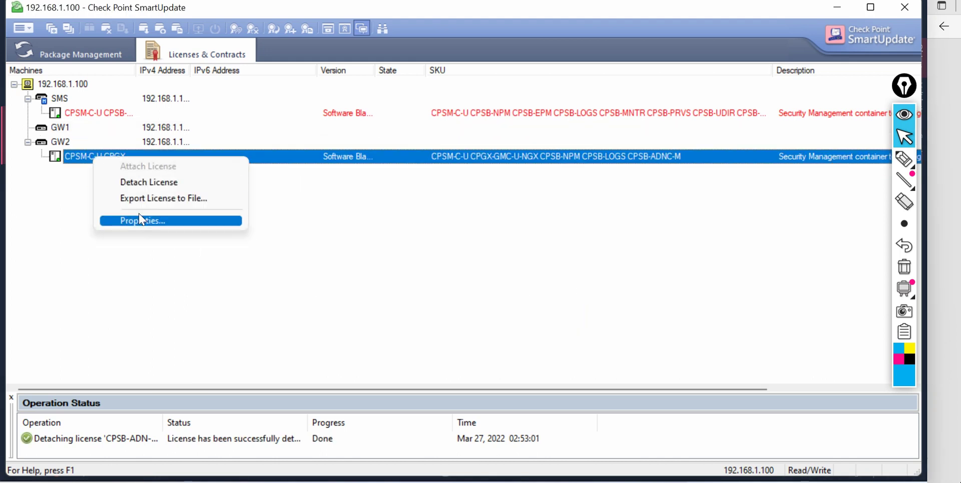
left_click(140, 194)
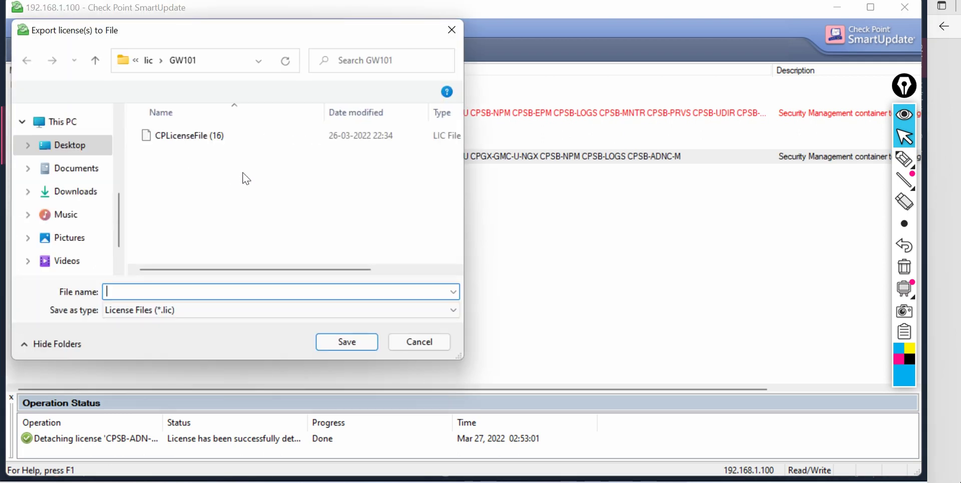
left_click(427, 337)
right_click(125, 152)
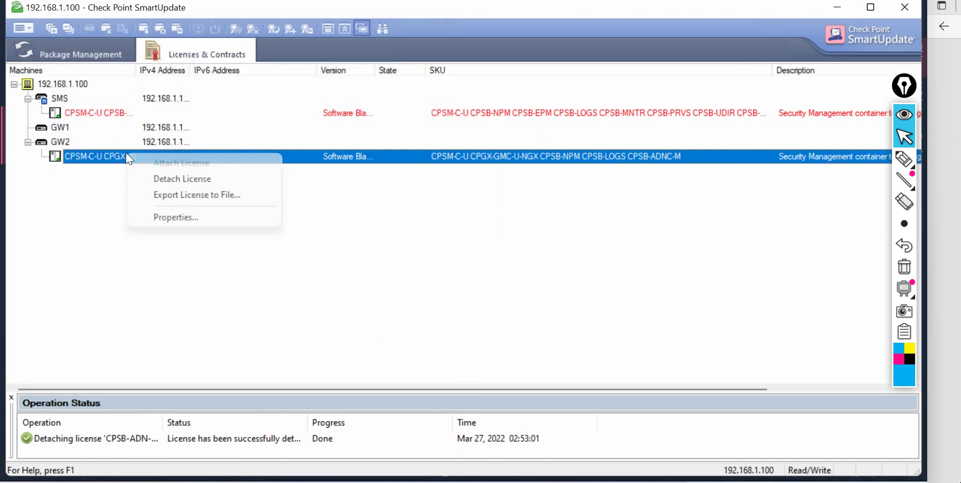
left_click(173, 180)
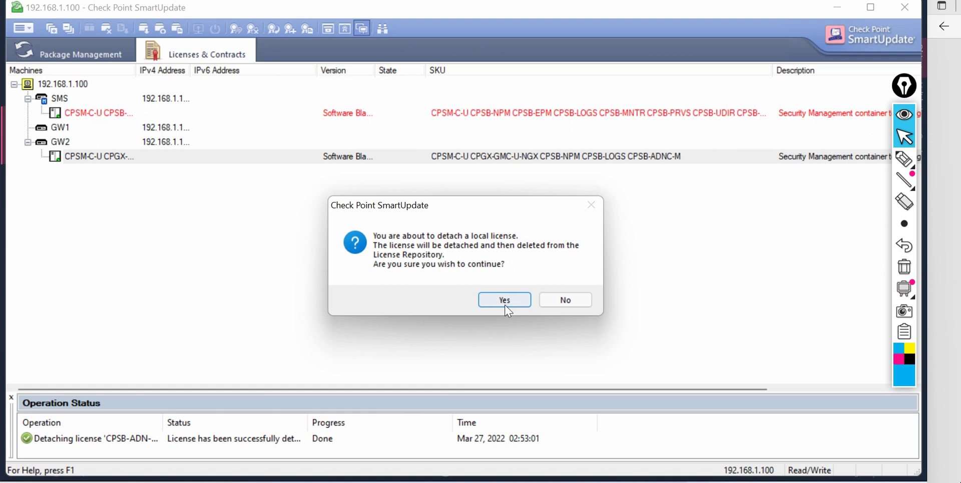
left_click(503, 302)
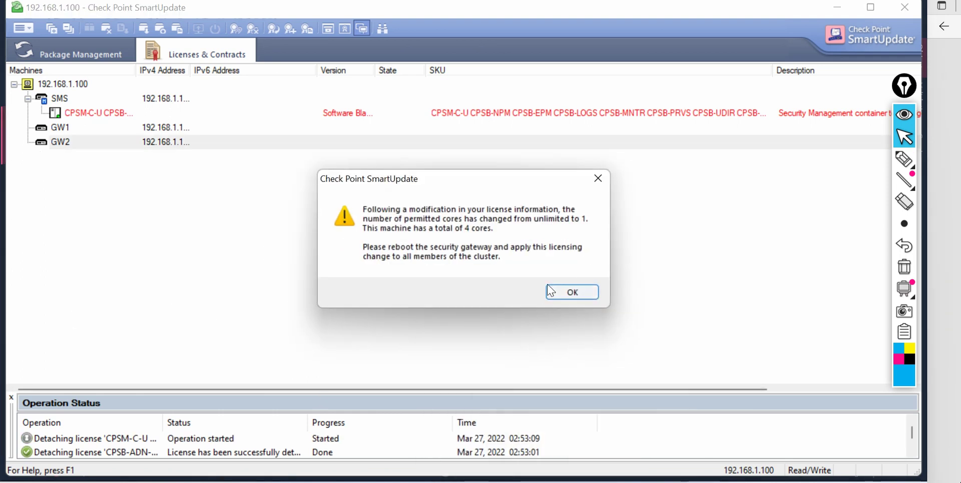
left_click(568, 288)
key("alt+Tab")
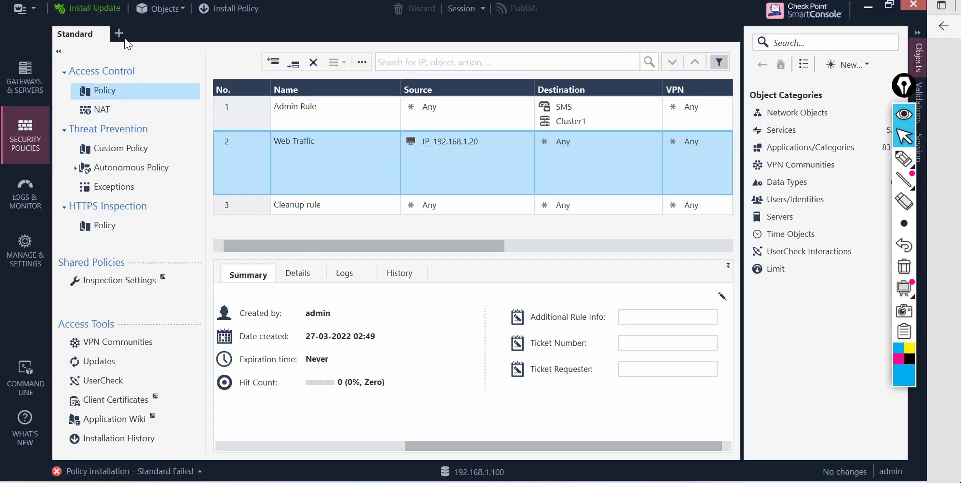
Install the Standard policy on Cluster1 and follow Recent Tasks until it succeeds
left_click(228, 11)
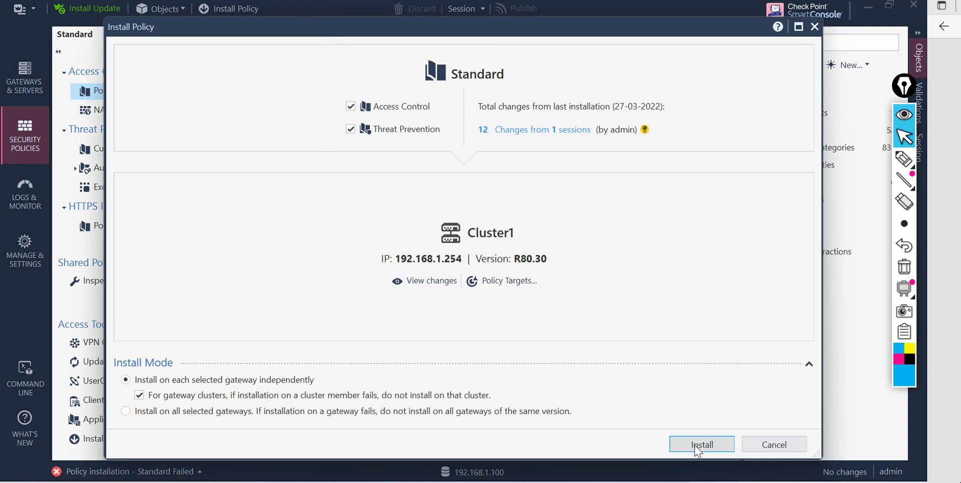
left_click(696, 452)
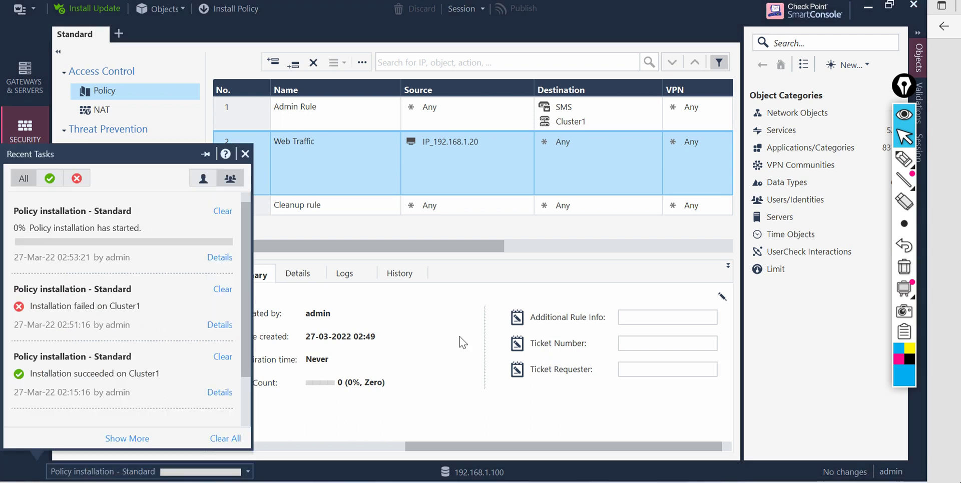
left_click(469, 249)
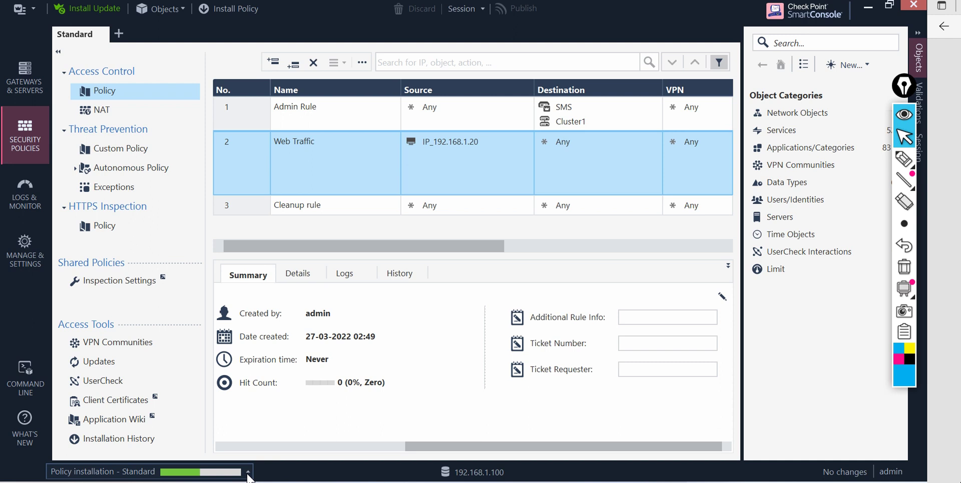
left_click(248, 475)
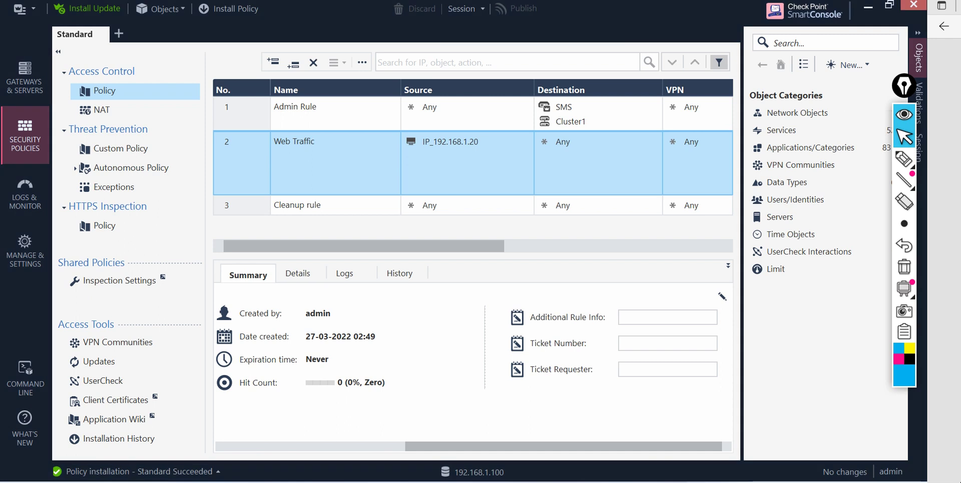
Check the test VM's ping to 8.8.8.8 for replies, then return to SmartConsole
left_click(377, 410)
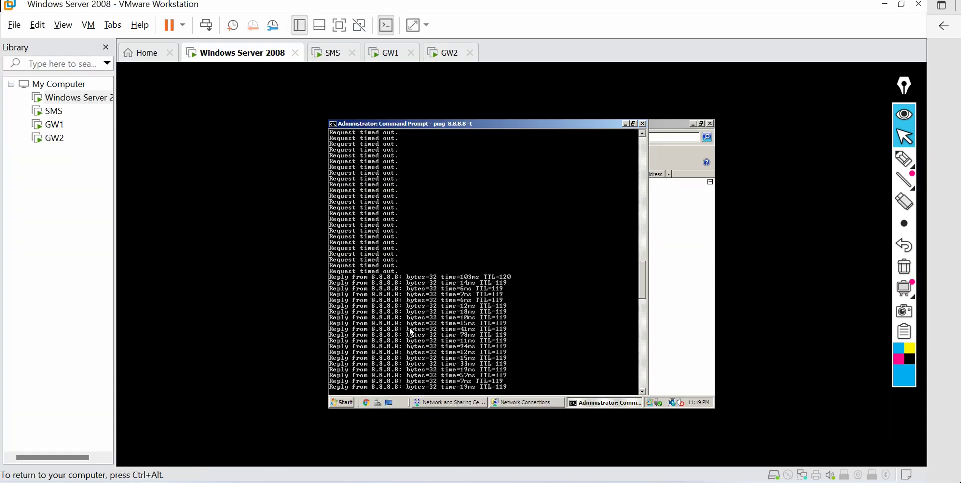
key("ctrl+alt")
left_click(629, 482)
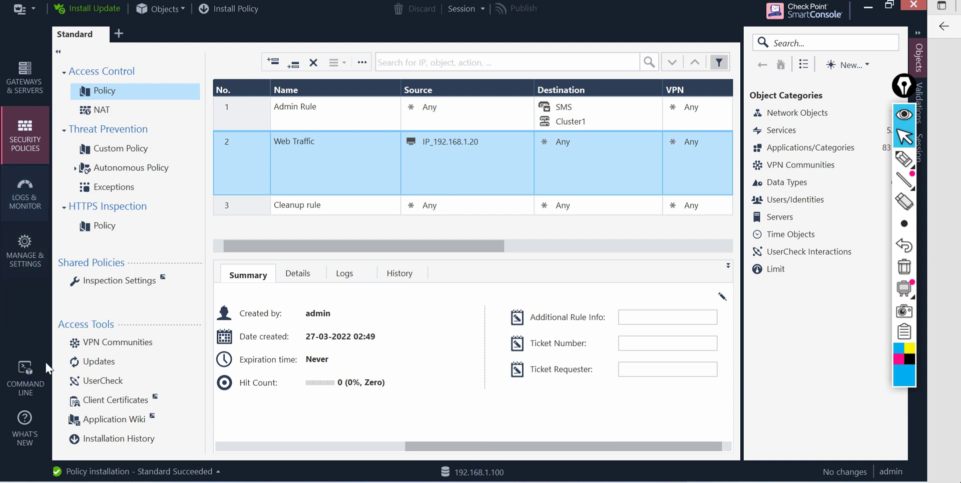
Search logs for src:192.168.1.20 dst:8.8.8.8 and confirm the accepted ping matched rule 2 Web Traffic
left_click(36, 203)
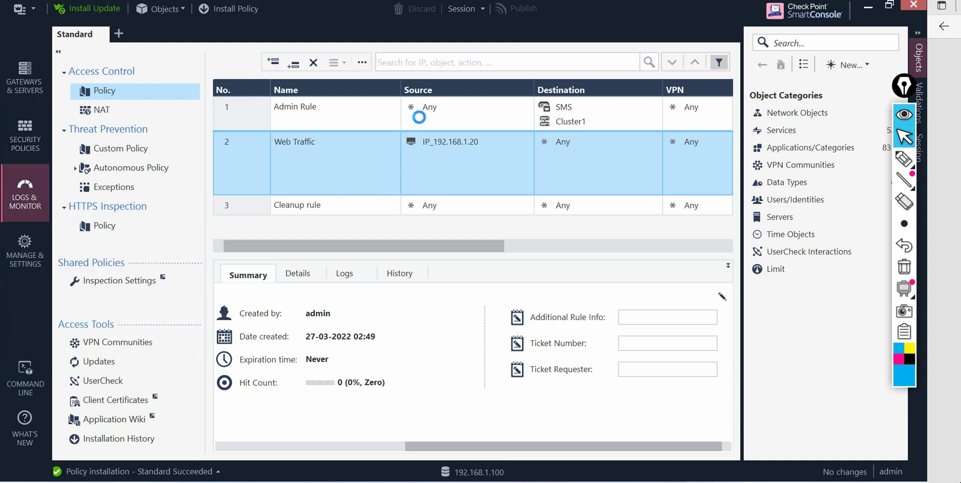
left_click(463, 76)
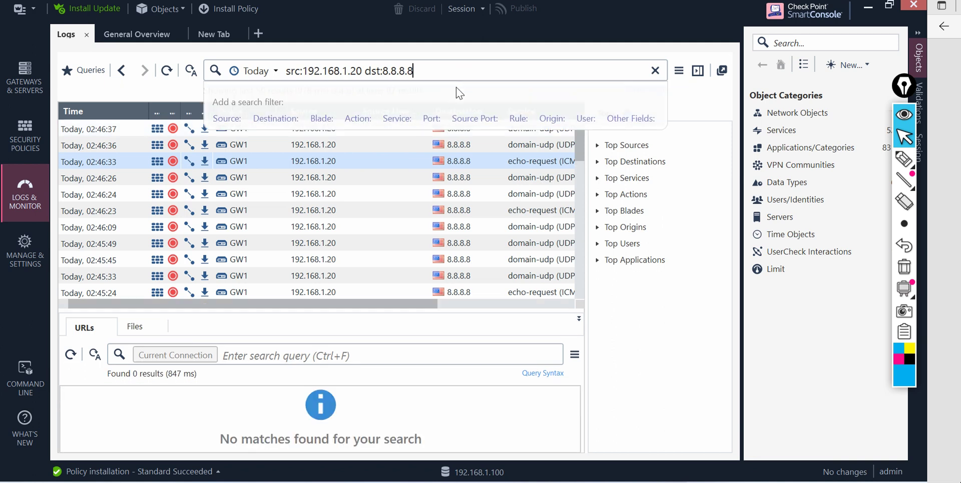
key("Return")
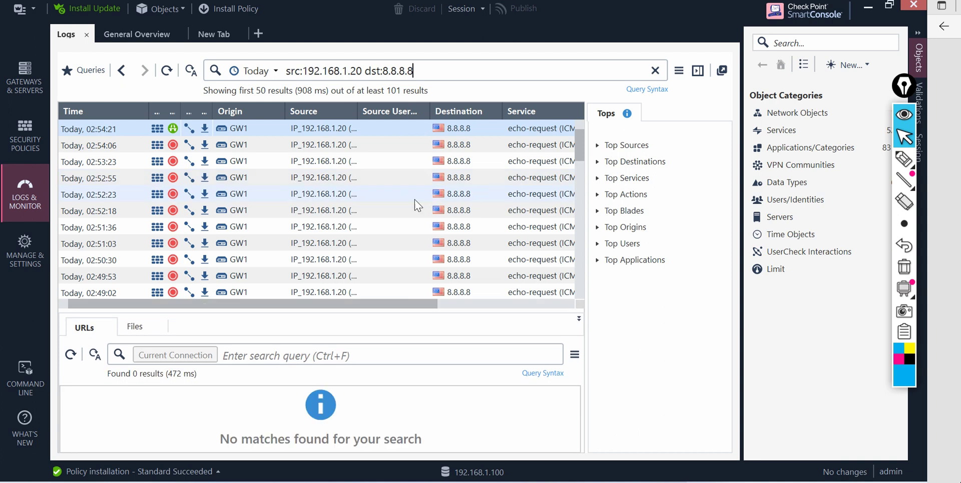
double_click(298, 135)
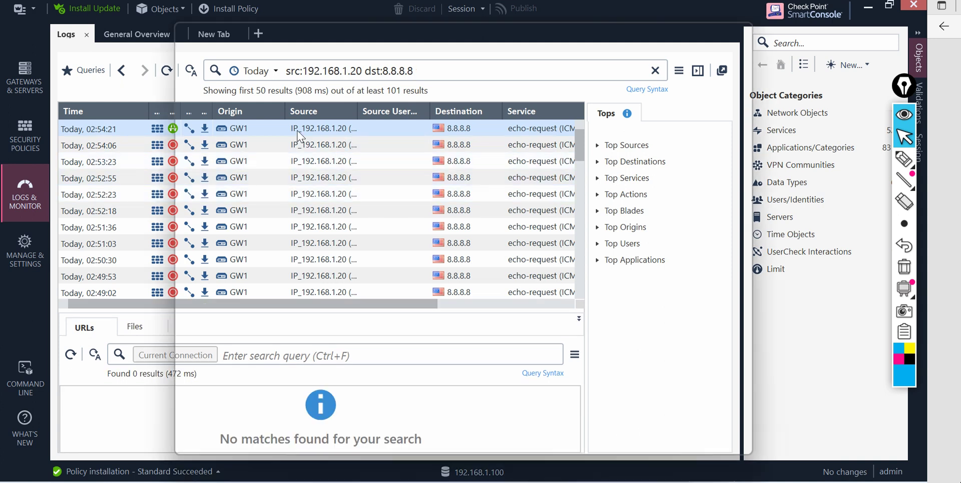
scroll(359, 266, "down", 3)
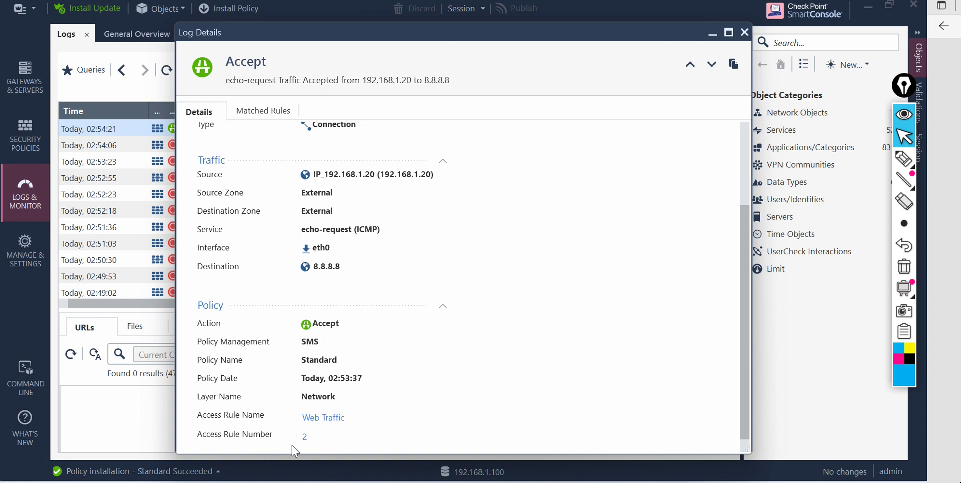
left_click(16, 129)
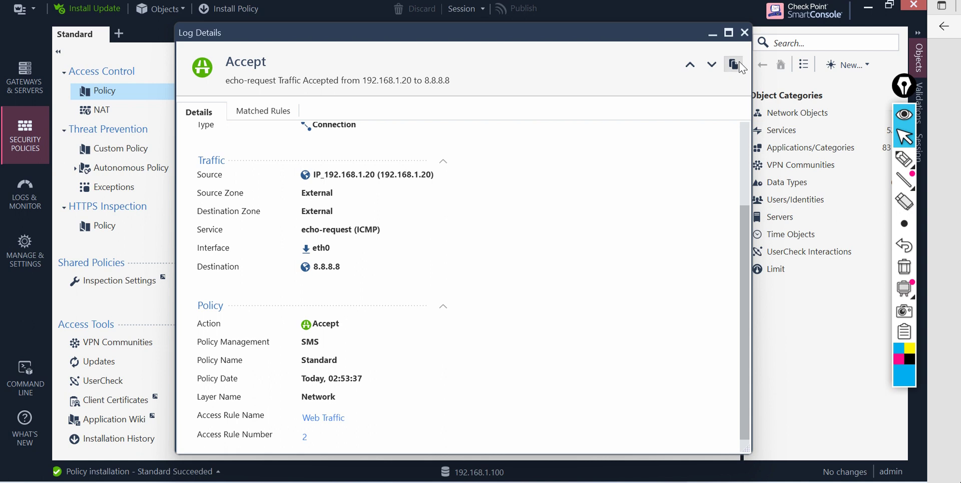
left_click(744, 32)
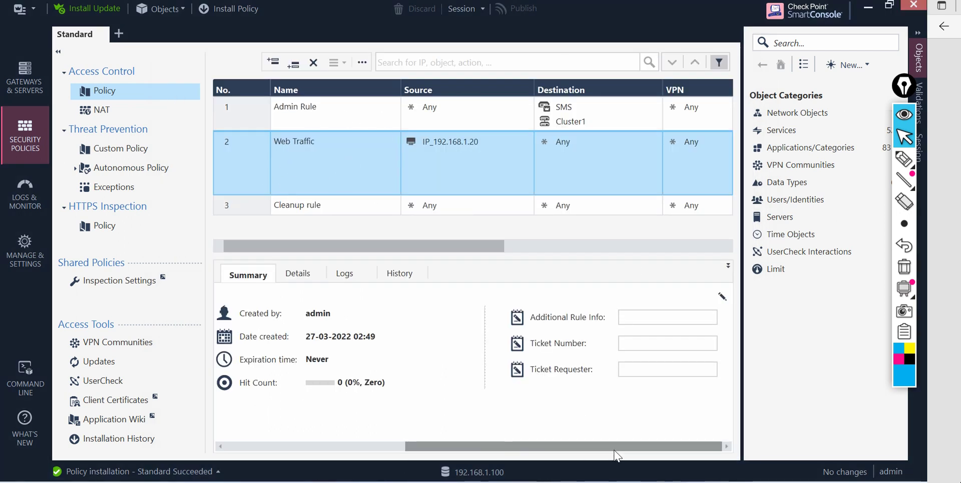
Restart 'fw ctl zdebug + drop | grep 192.168.1.20' on a cleared GW1 terminal
key("alt+Tab")
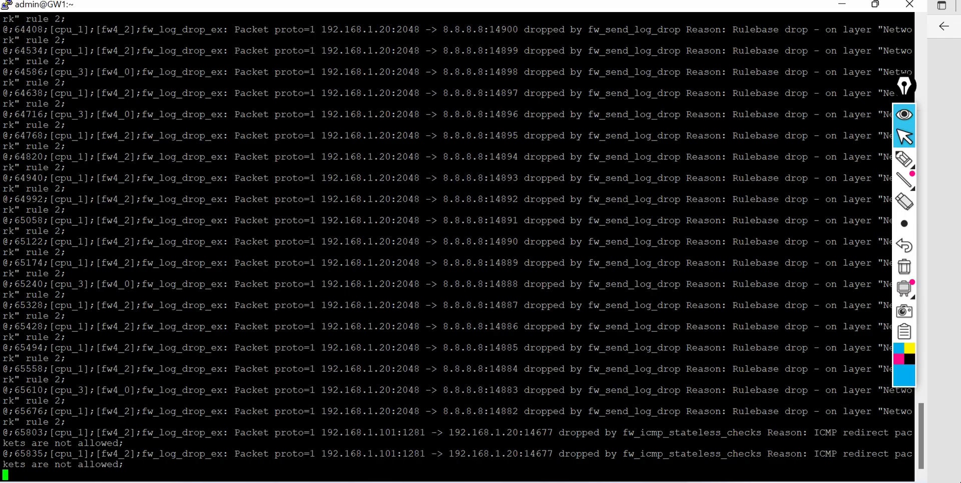
key("ctrl+c")
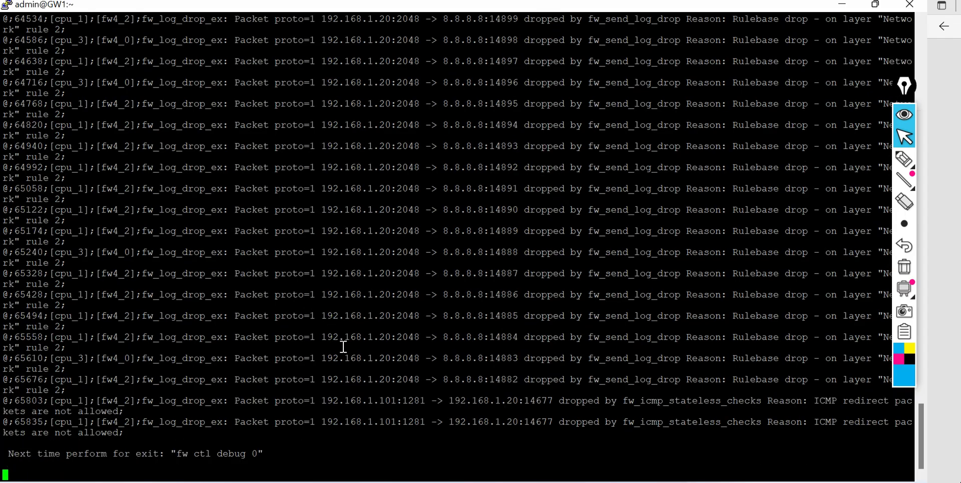
type("clear")
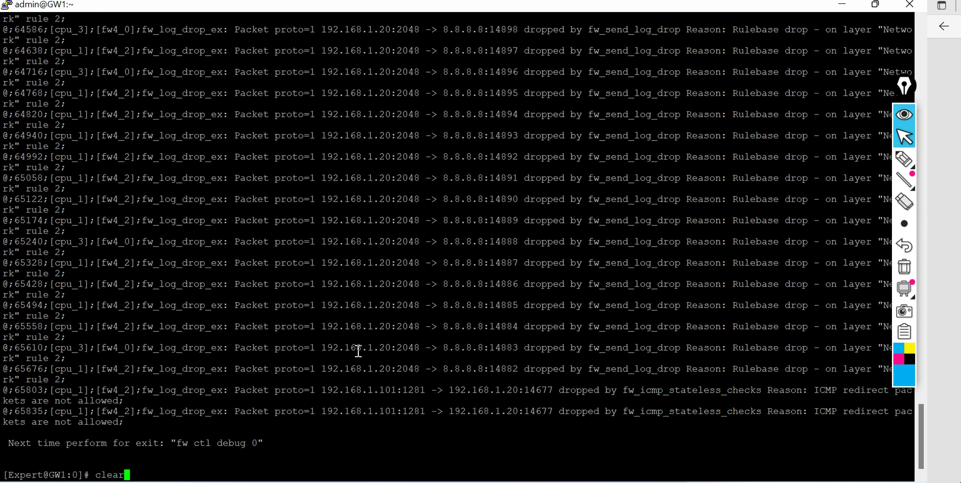
key("Return")
key("Up")
key("Up")
key("Return")
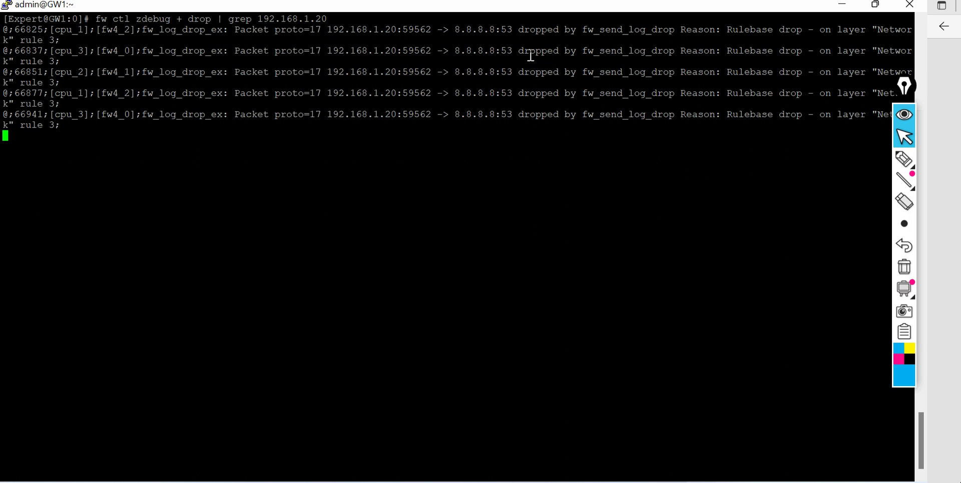
Highlight port 53 in the drop lines showing rule 3 drops, then return to SmartConsole
double_click(503, 30)
left_click_drag(502, 52, 518, 51)
key("alt+Tab")
left_click_drag(479, 247, 629, 214)
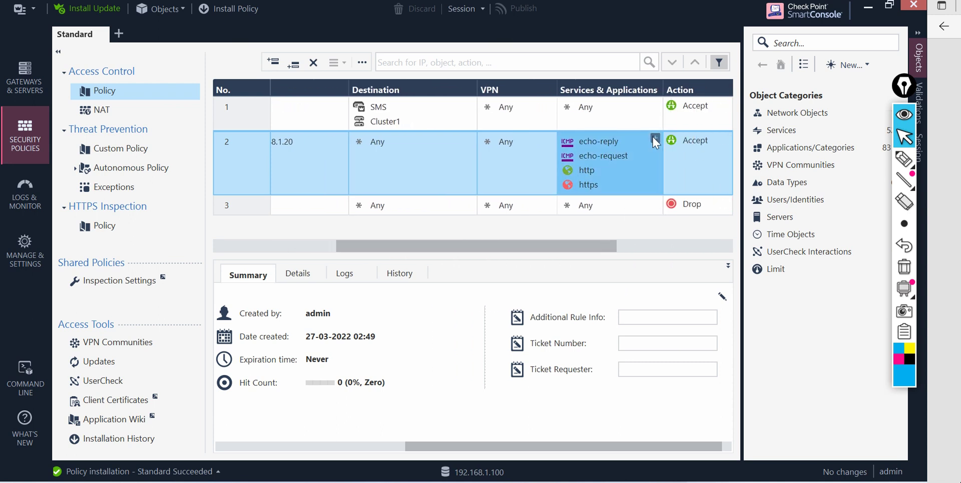
Add the dns service to rule 2's Services
left_click(653, 137)
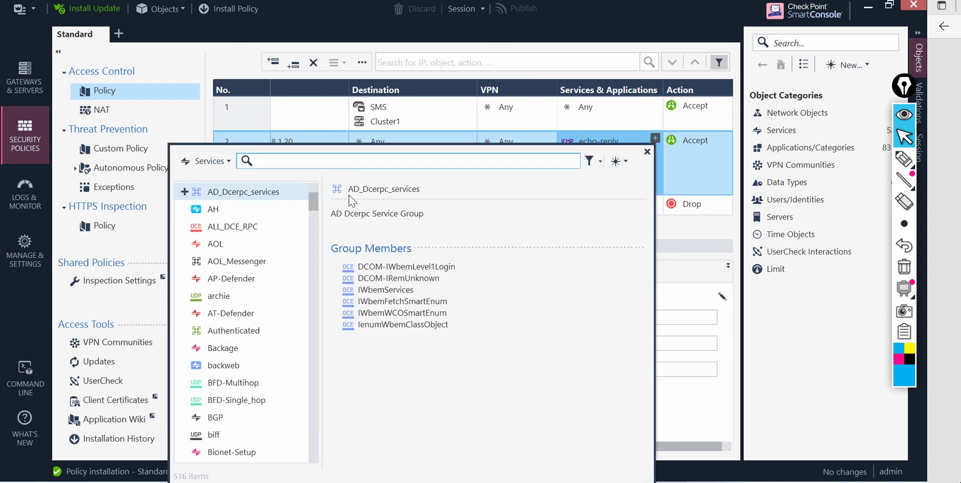
type("dns")
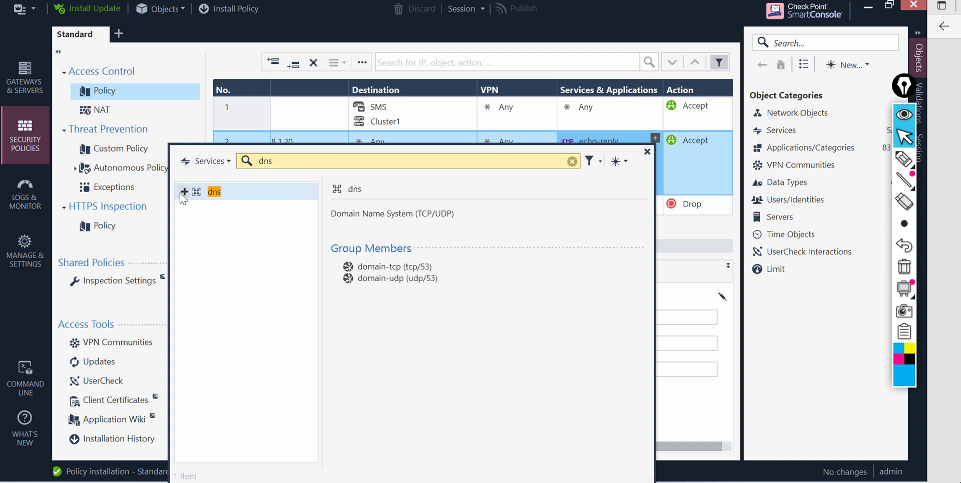
left_click(183, 192)
left_click(646, 151)
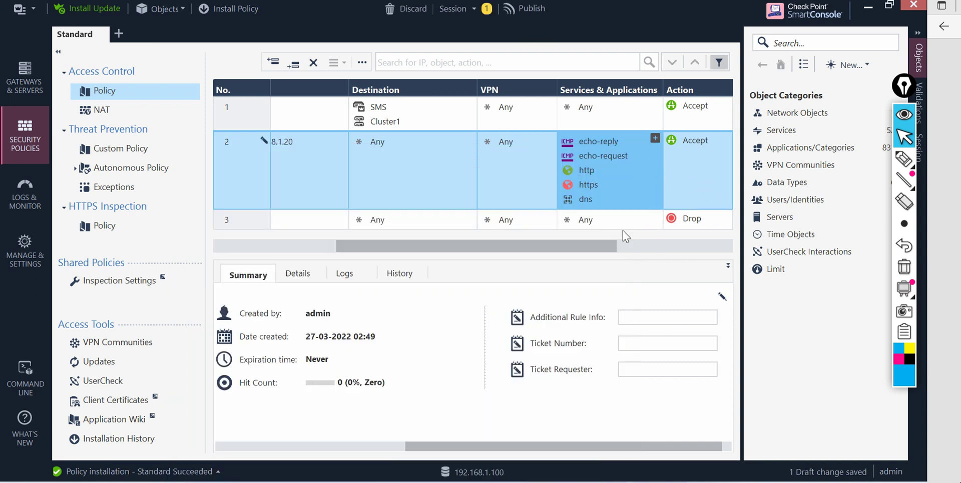
Publish the change and install the Standard policy on Cluster1
left_click(236, 10)
left_click(537, 342)
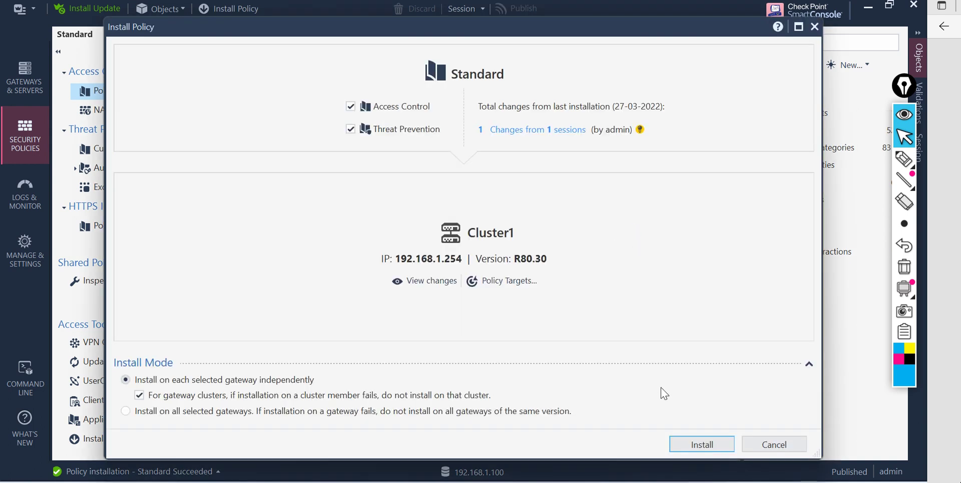
left_click(709, 452)
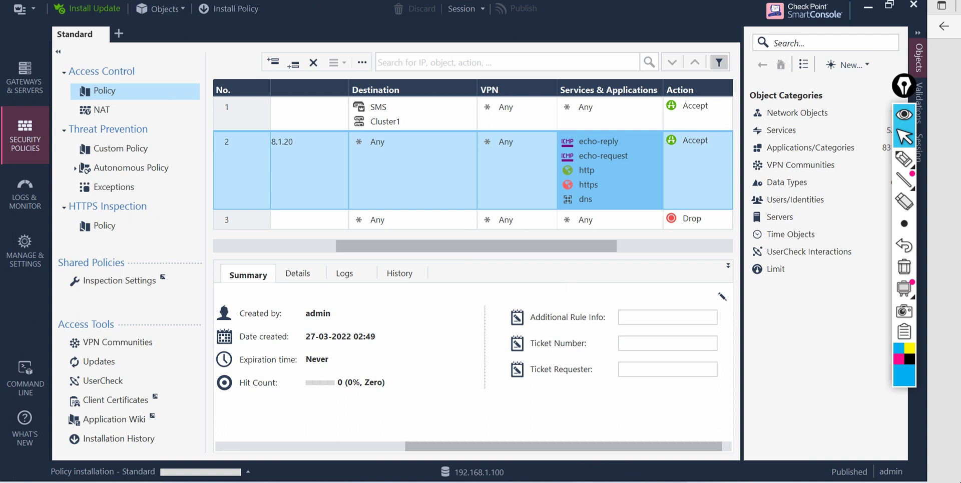
Launch Chrome in the Windows Server 2008 VM and search 'googl' in a new tab
mouse_move(534, 482)
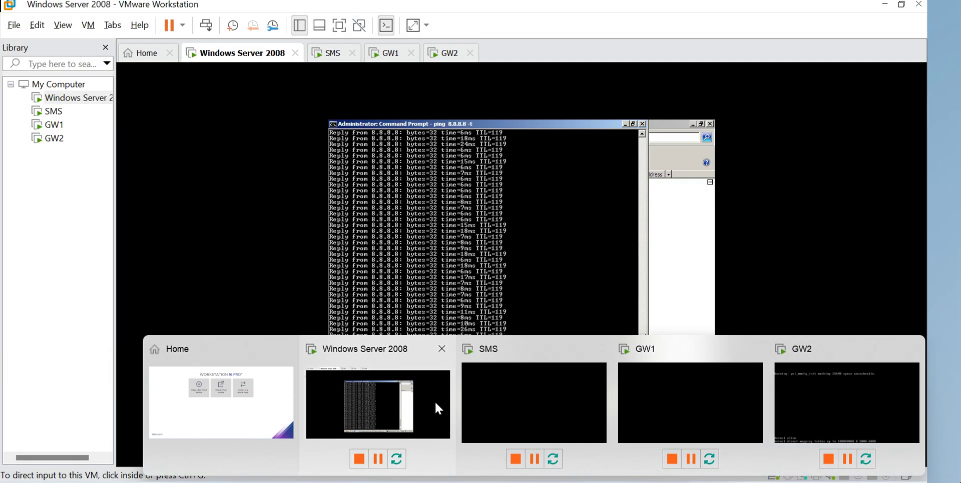
left_click(390, 412)
left_click(368, 404)
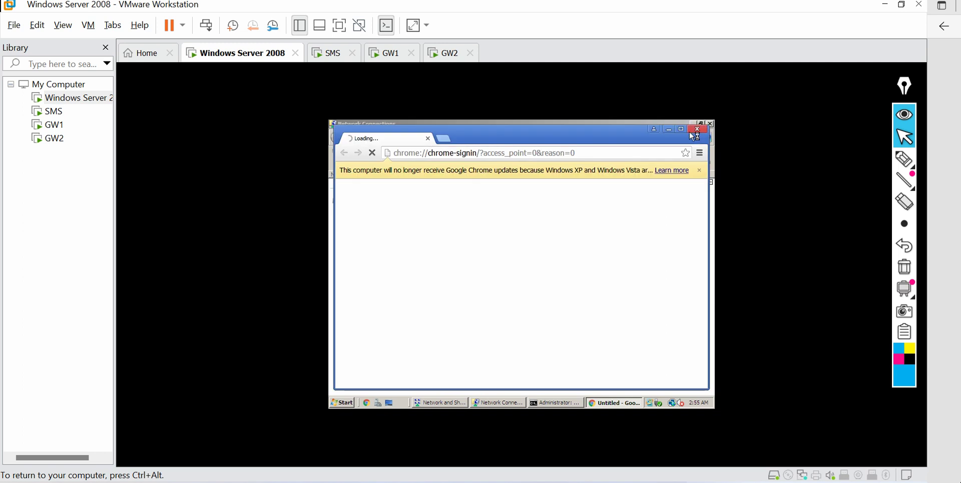
left_click(453, 144)
type("googl")
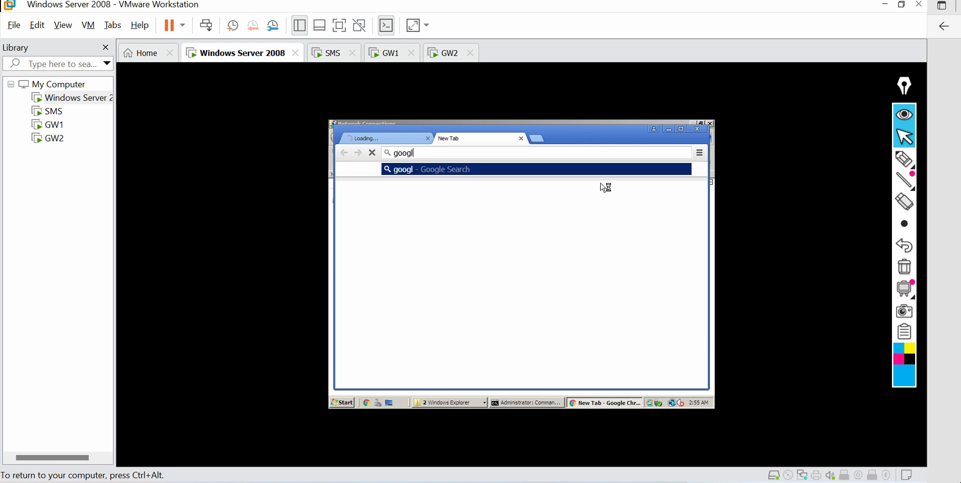
key("Return")
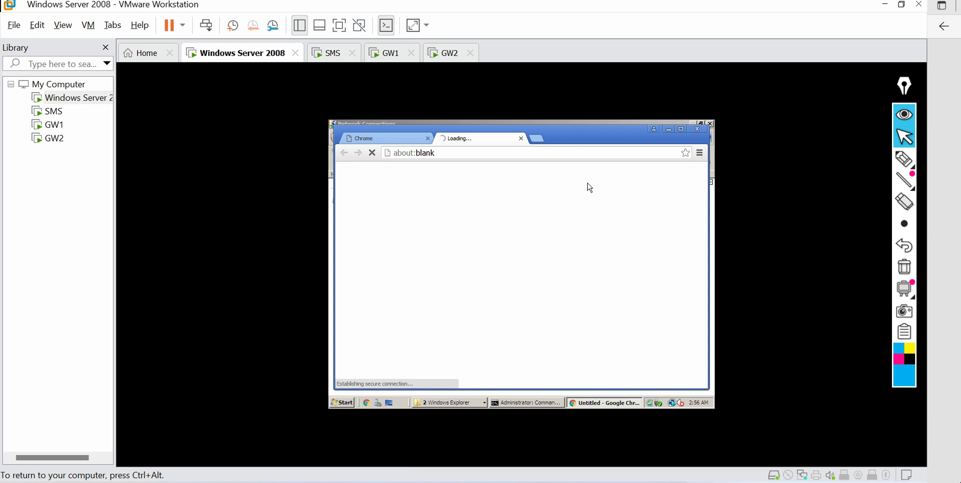
Check SmartConsole, then minimize it to view the VM again
mouse_move(598, 482)
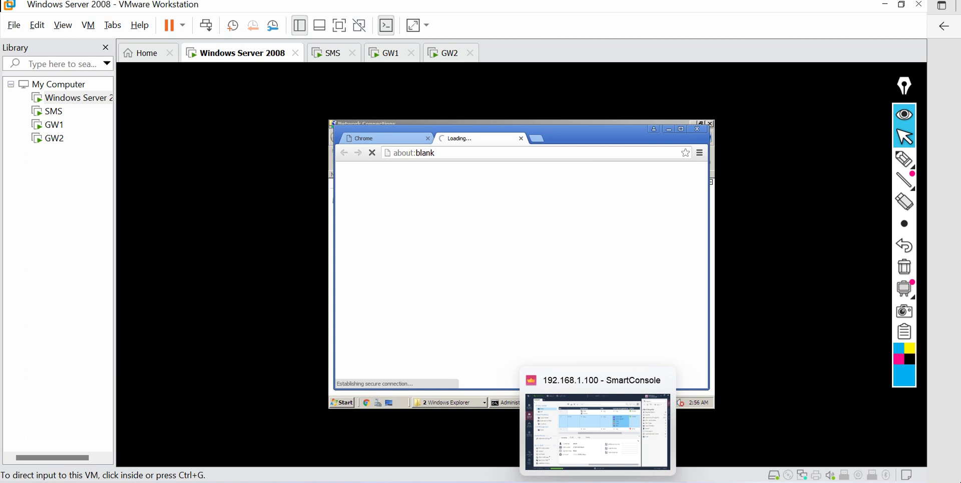
left_click(590, 445)
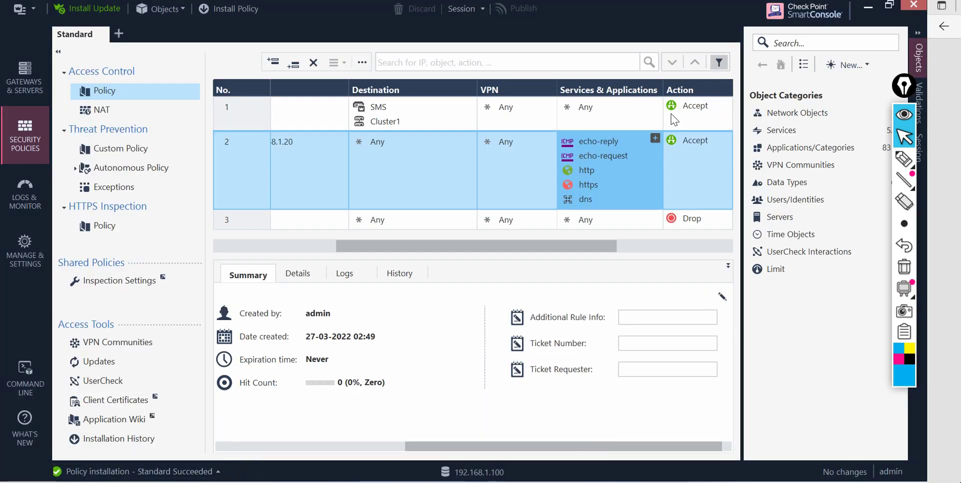
left_click(867, 7)
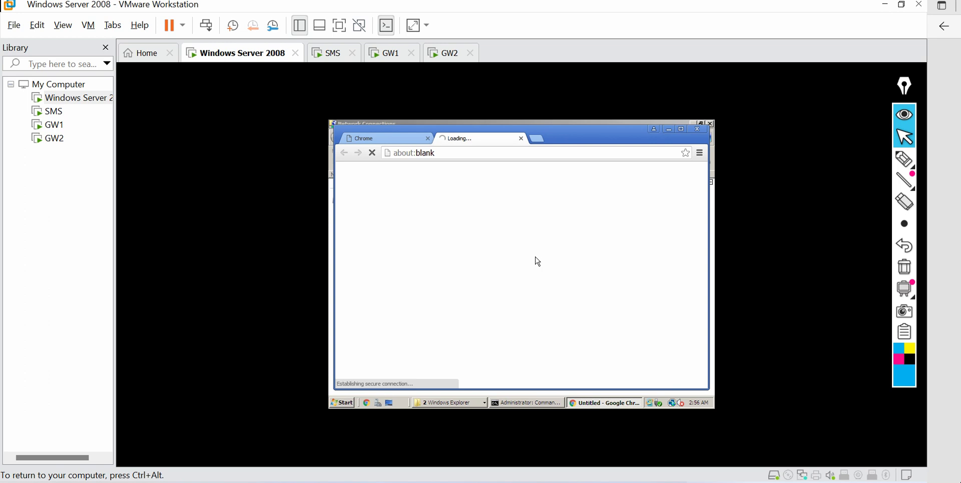
Search for 'google' in a new Chrome tab, correcting the 'googlr' typo
left_click(541, 136)
type("googlr")
key("Return")
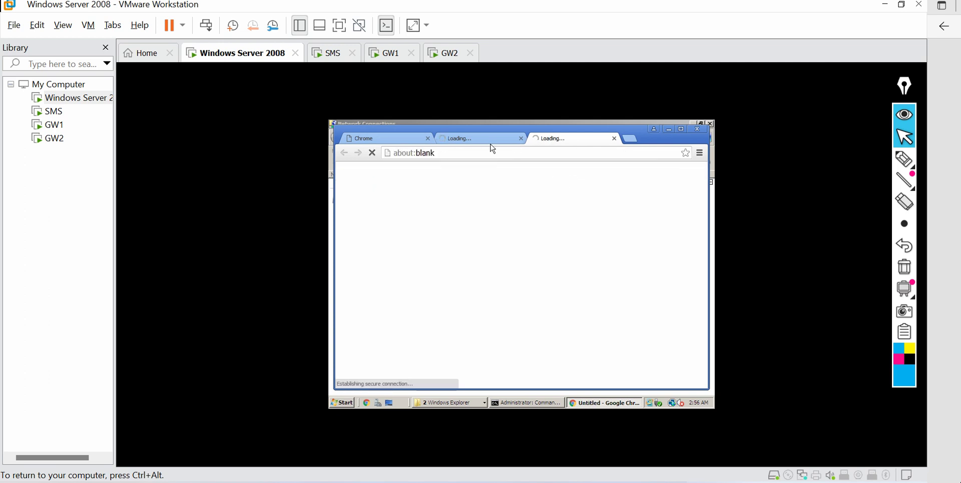
left_click(436, 155)
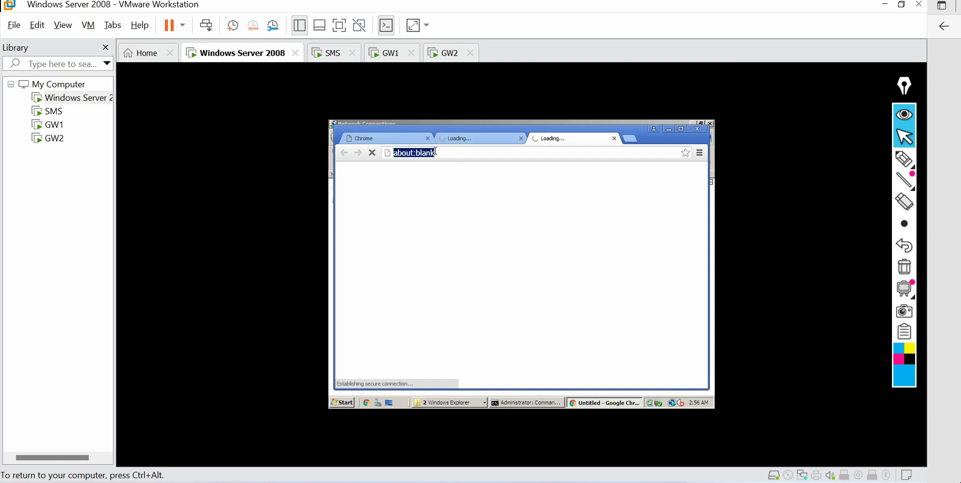
type("googlr")
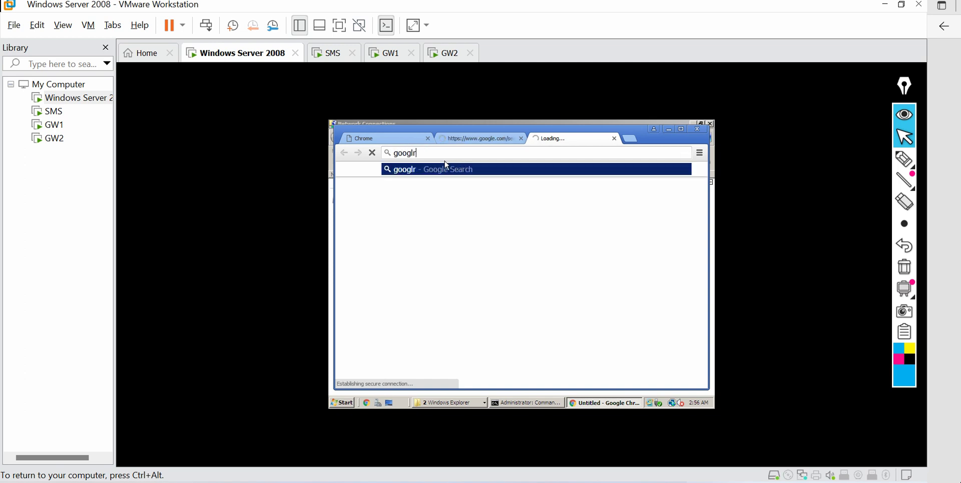
key("BackSpace")
type("e")
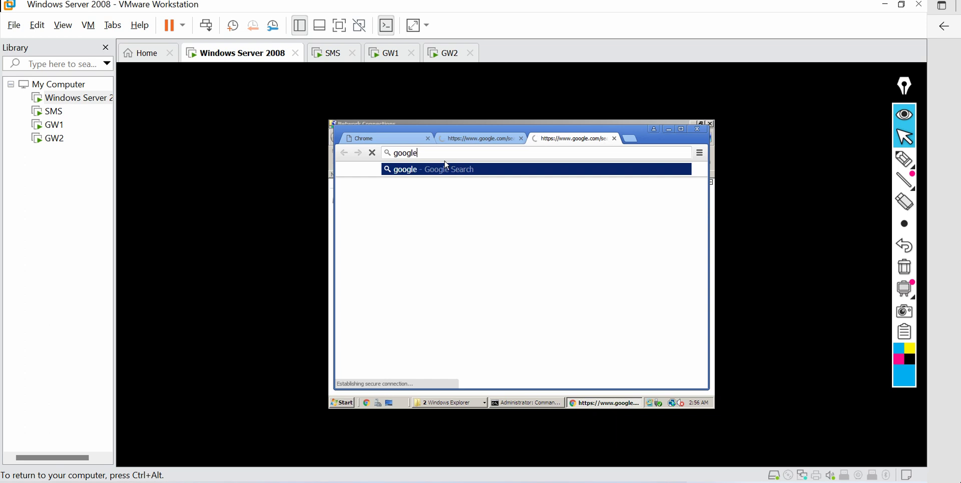
key("Return")
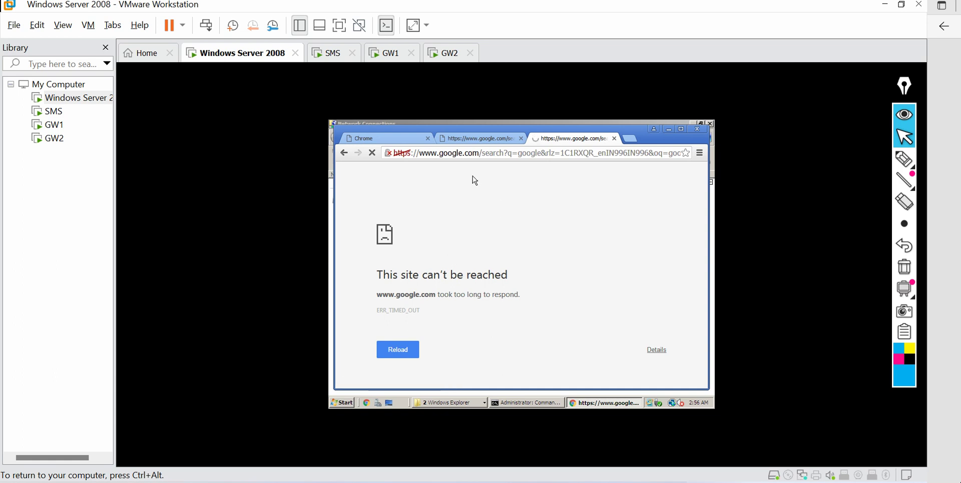
Review google.com's clock-ahead warning in the middle tab, then return to SmartConsole
left_click(480, 139)
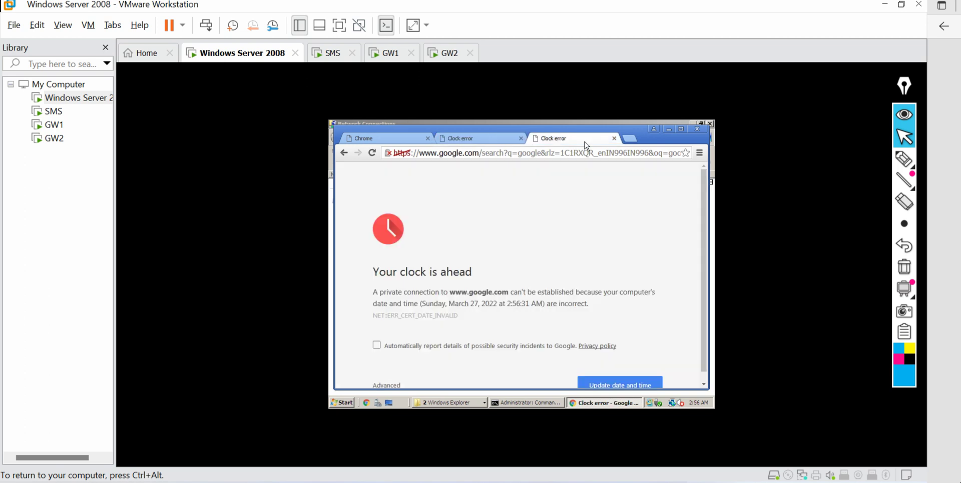
scroll(506, 289, "down", 1)
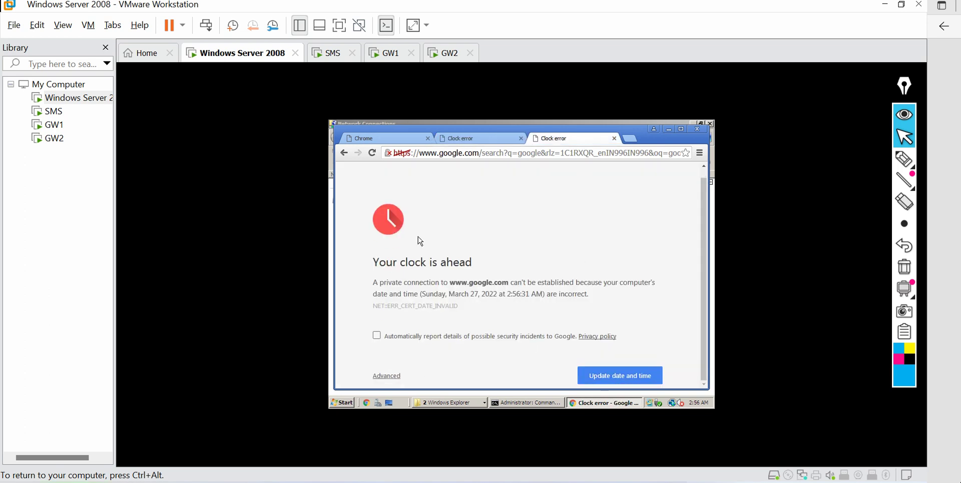
key("ctrl+alt")
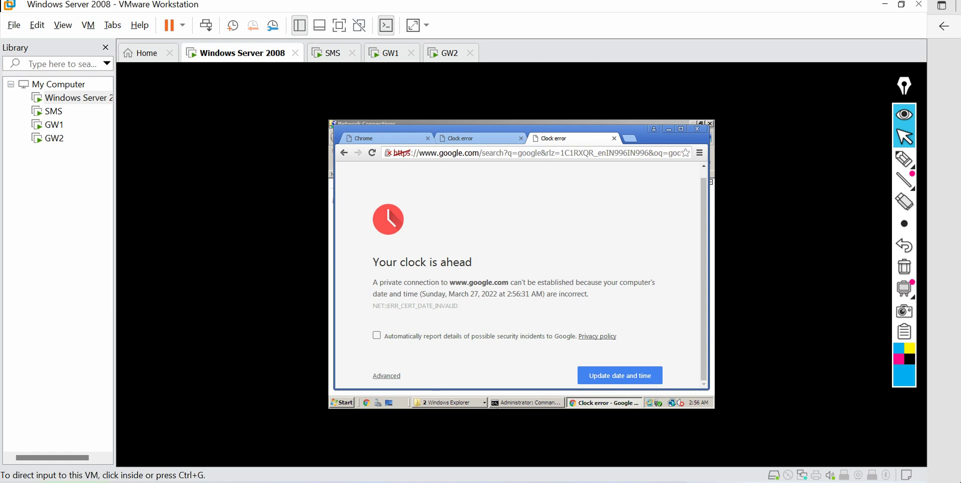
left_click(598, 482)
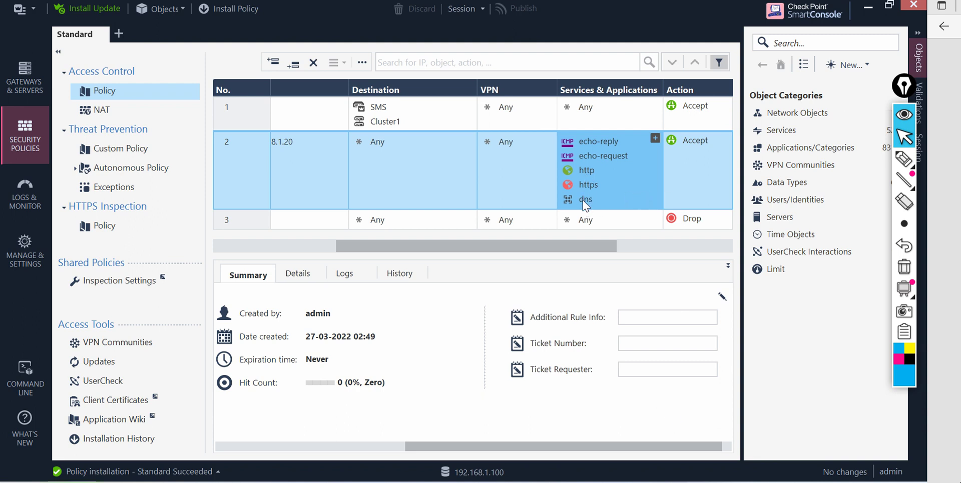
View the dns service's info card in rule 2, then switch to the GW1 PuTTY terminal
mouse_move(586, 204)
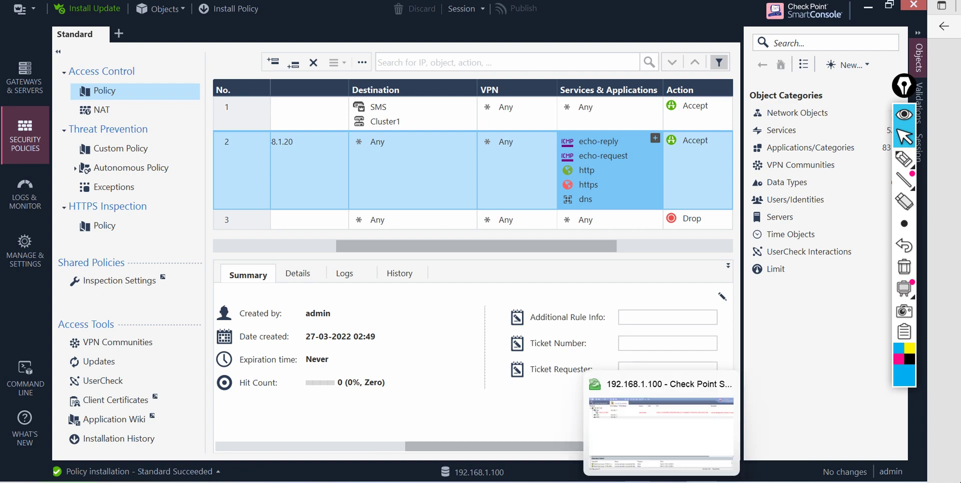
left_click(637, 482)
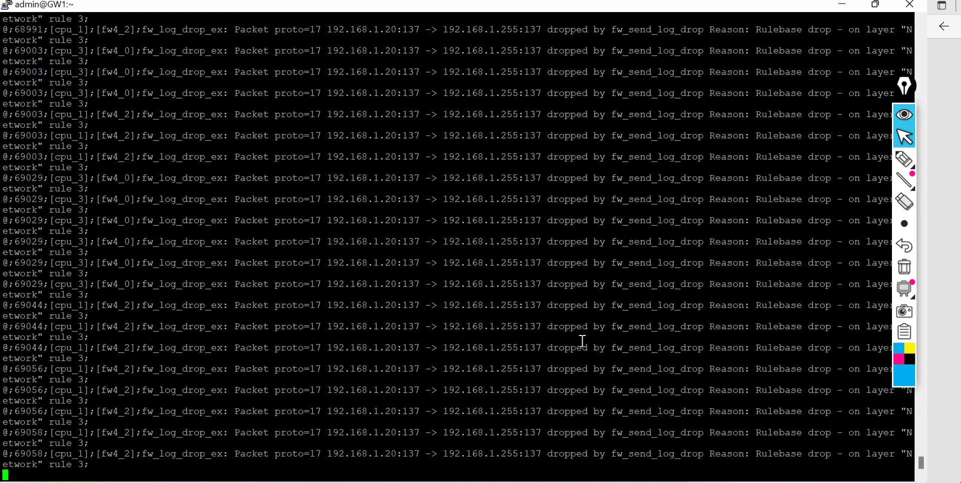
Stop the debug, clear the screen and rerun 'fw ctl zdebug + drop | grep 192.168.1.20'
key("ctrl+c")
type("clear")
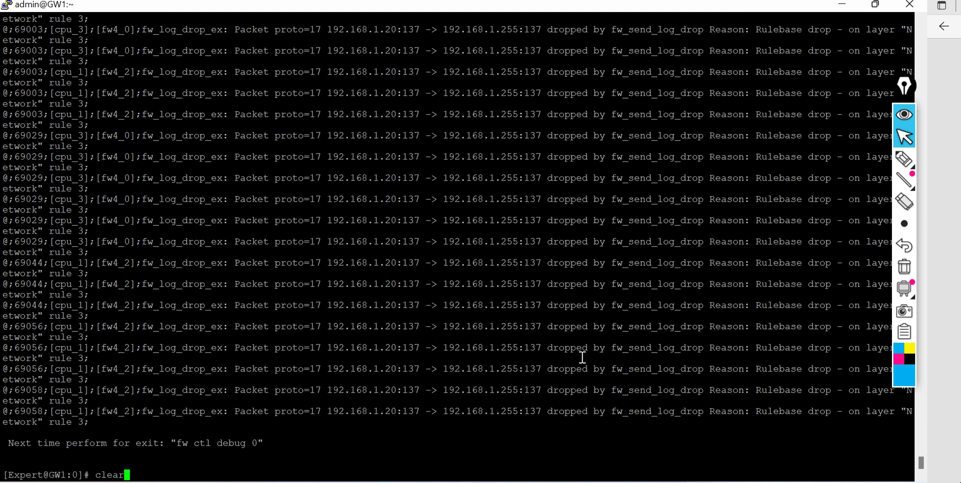
key("ctrl+l")
key("Up")
key("Return")
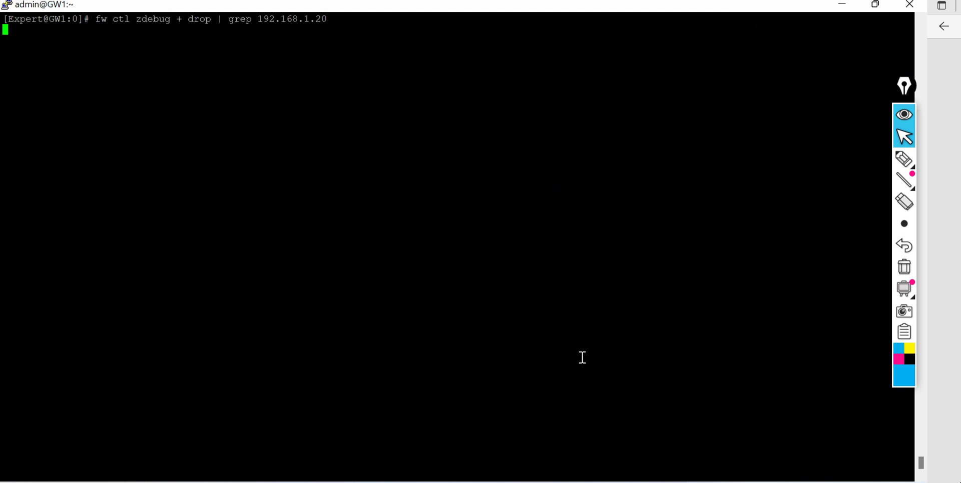